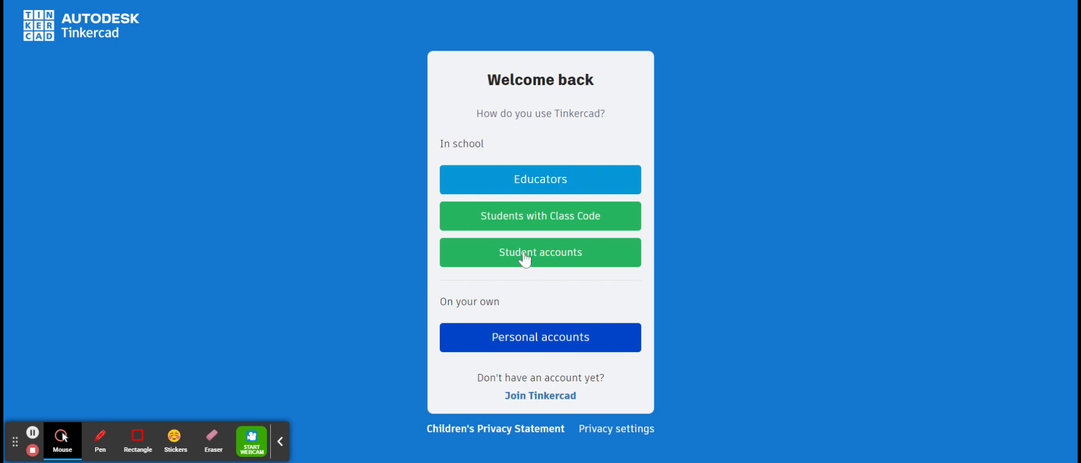
- Sign in with an educator account and create a new 3D design
{"action": "left_click", "coordinate": [551, 182]}
{"action": "left_click", "coordinate": [537, 189]}
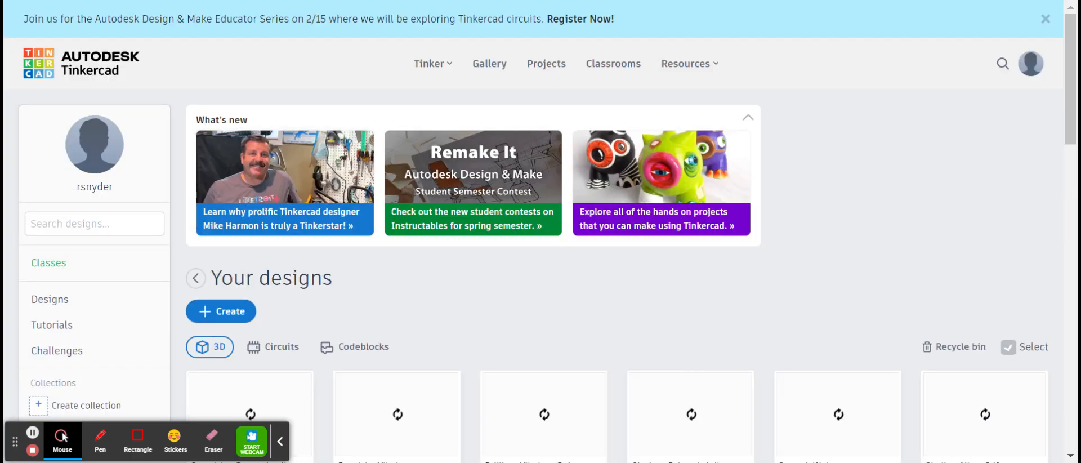
{"action": "left_click", "coordinate": [229, 319]}
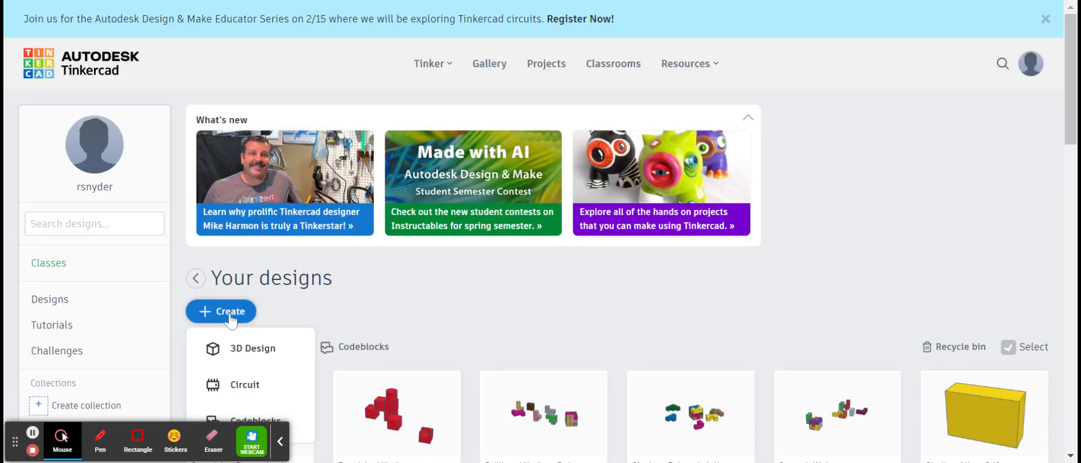
{"action": "left_click", "coordinate": [237, 353]}
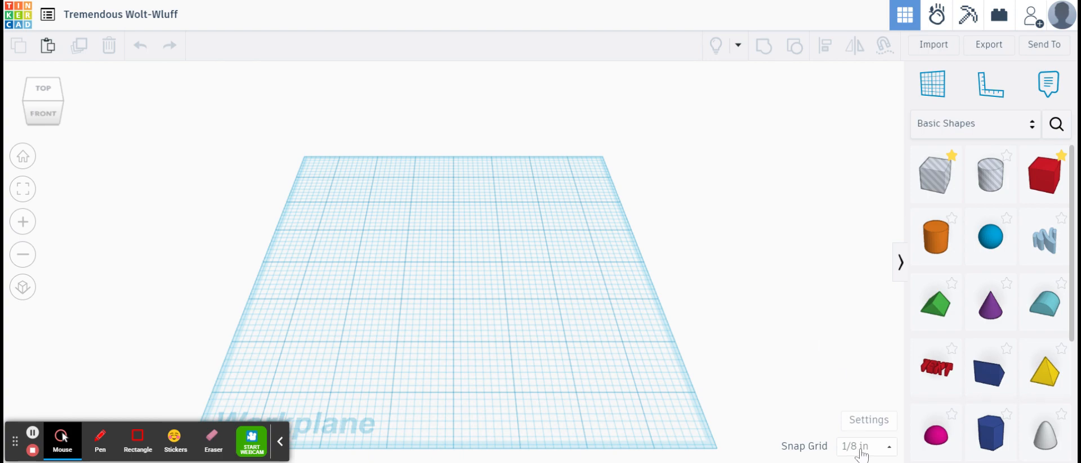
- Set the workspace units to Inches and the snap grid to 1/4 in
{"action": "left_click", "coordinate": [864, 421]}
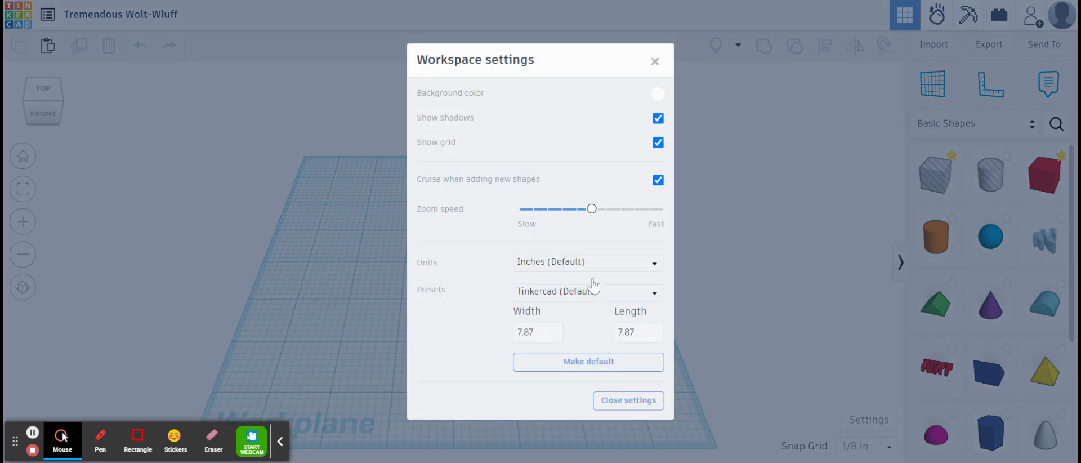
{"action": "left_click", "coordinate": [574, 268]}
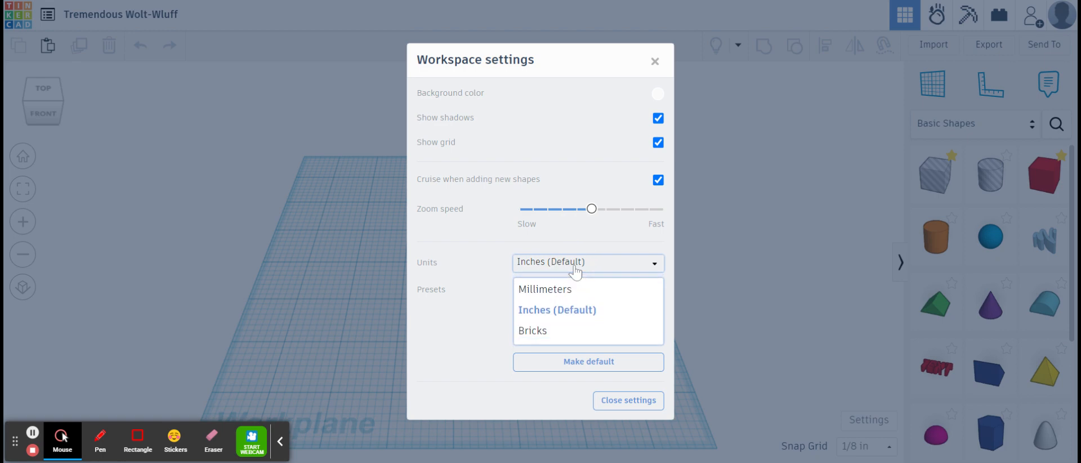
{"action": "left_click", "coordinate": [571, 313]}
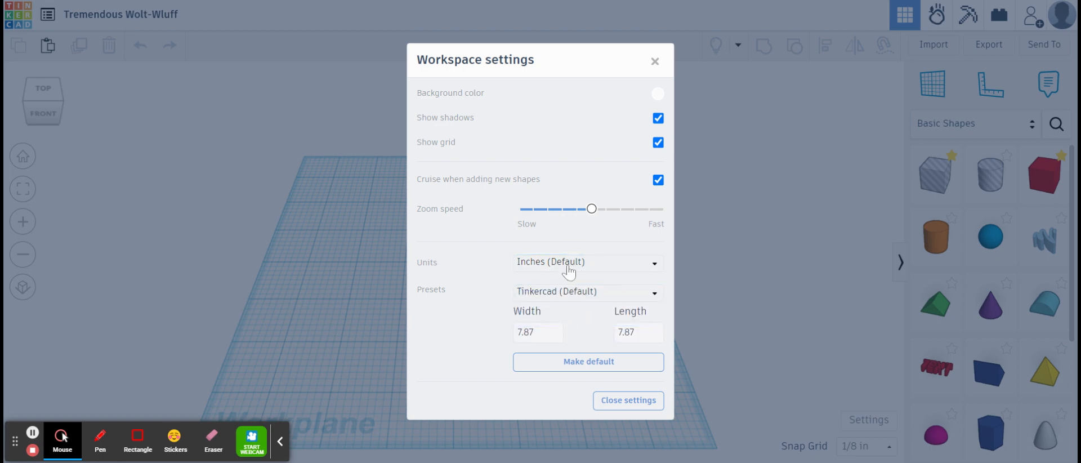
{"action": "left_click", "coordinate": [616, 401]}
{"action": "left_click", "coordinate": [866, 448]}
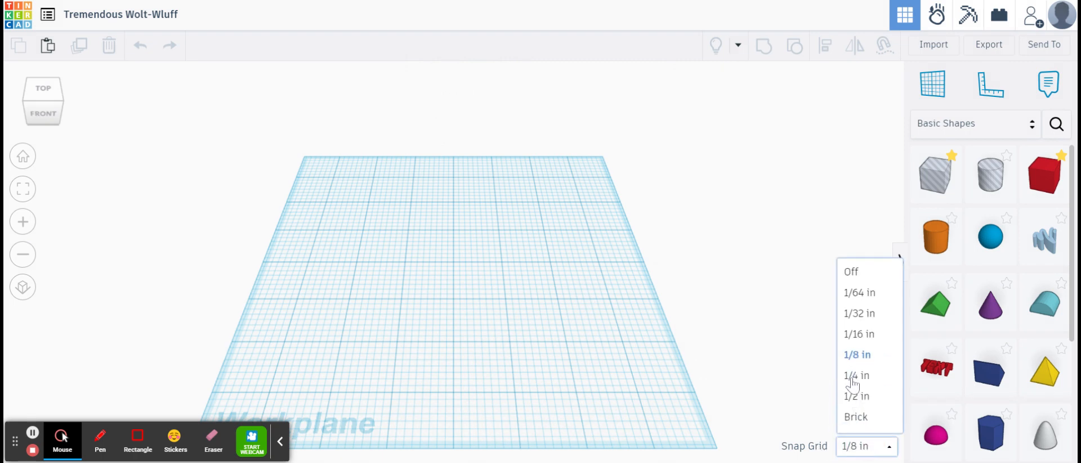
{"action": "left_click", "coordinate": [852, 377]}
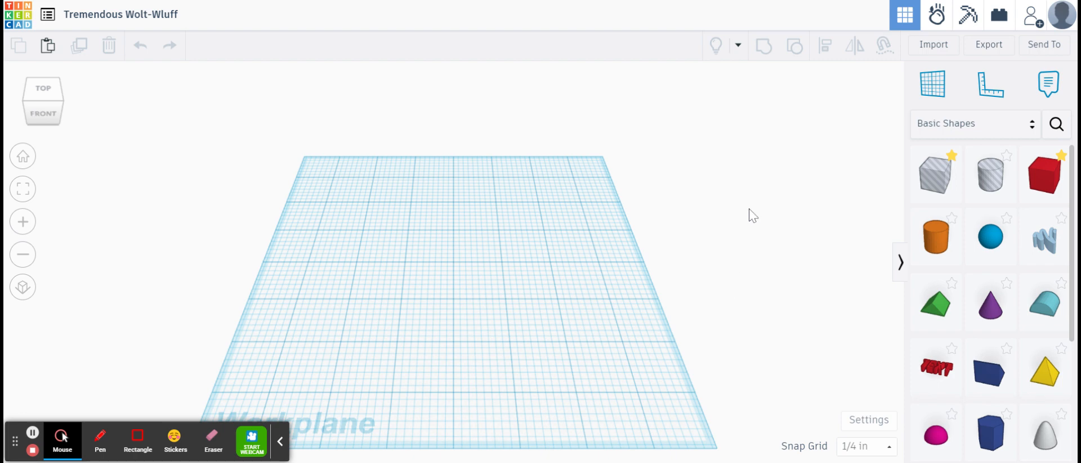
- Place a red solid box slightly behind the centre of the workplane and select it
{"action": "left_click_drag", "start_coordinate": [1042, 174], "coordinate": [426, 244]}
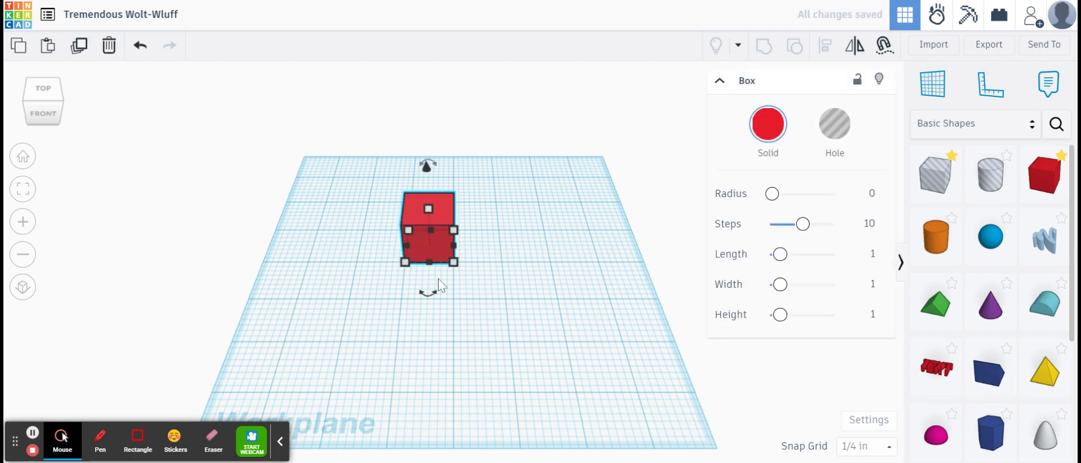
{"action": "scroll", "coordinate": [453, 276], "scroll_direction": "up", "scroll_amount": 1}
{"action": "scroll", "coordinate": [456, 280], "scroll_direction": "up", "scroll_amount": 1}
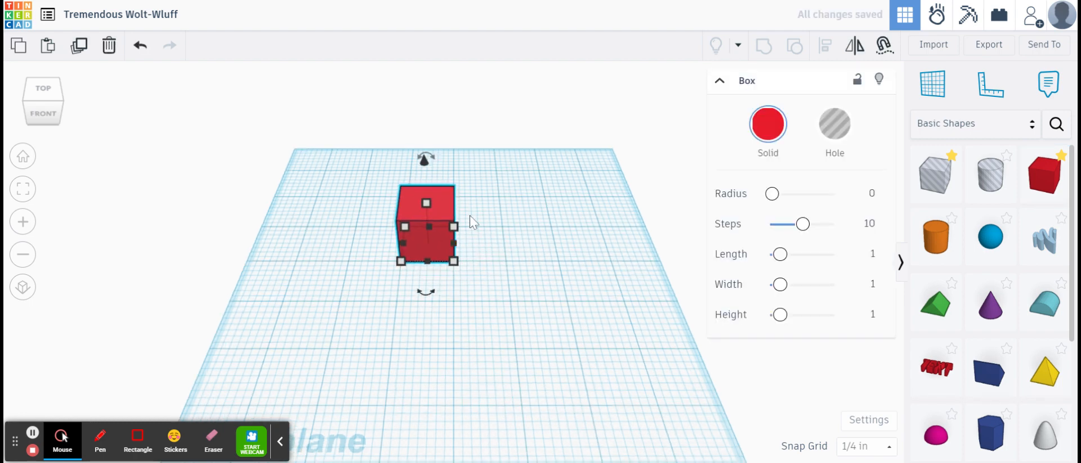
{"action": "left_click", "coordinate": [233, 197]}
{"action": "left_click", "coordinate": [438, 207]}
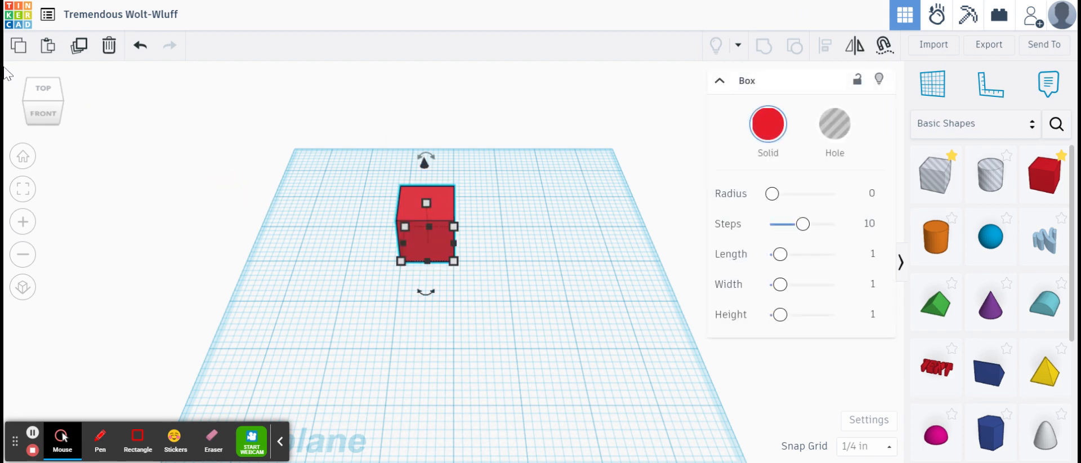
- Duplicate the box 1 inch sideways and repeat the duplication to make a row of three adjoining boxes
{"action": "left_click", "coordinate": [79, 50]}
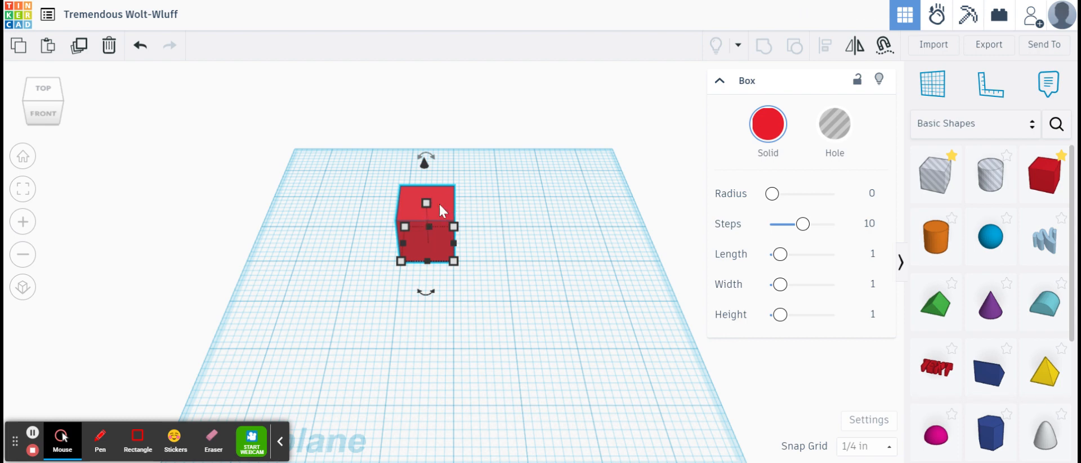
{"action": "left_click_drag", "start_coordinate": [438, 204], "coordinate": [490, 205], "text": "alt"}
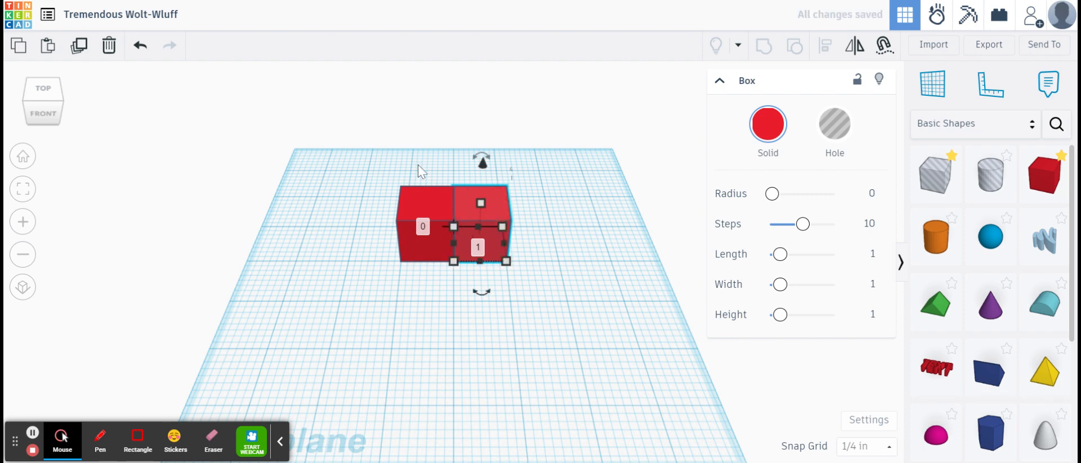
{"action": "left_click", "coordinate": [78, 50]}
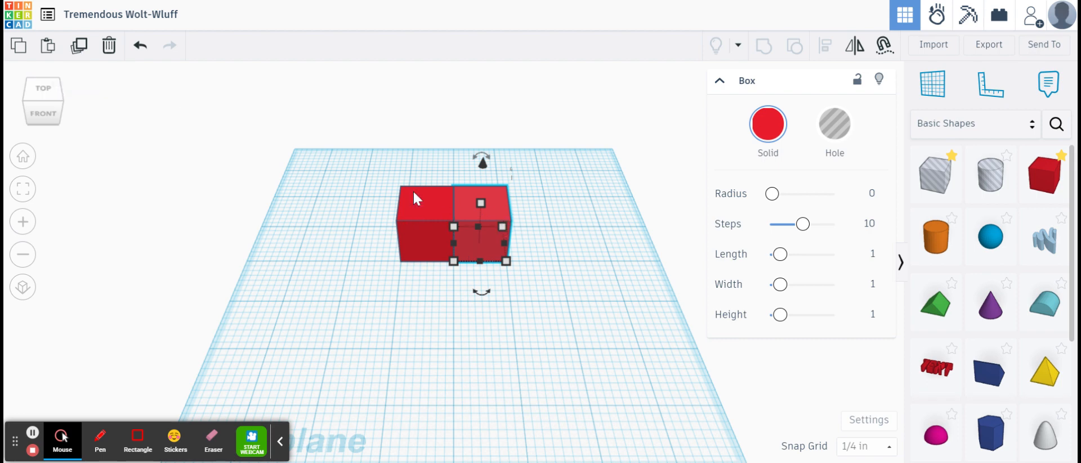
{"action": "left_click", "coordinate": [84, 46]}
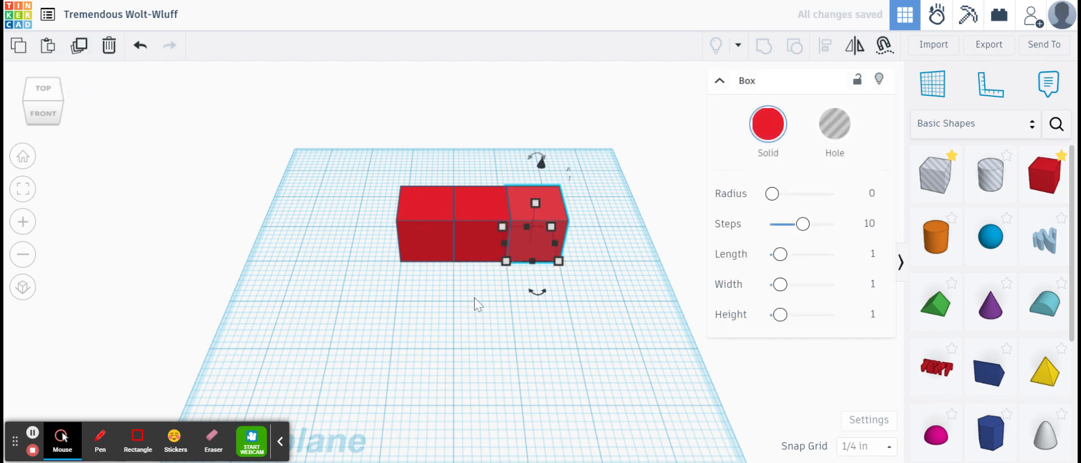
{"action": "left_click", "coordinate": [340, 152]}
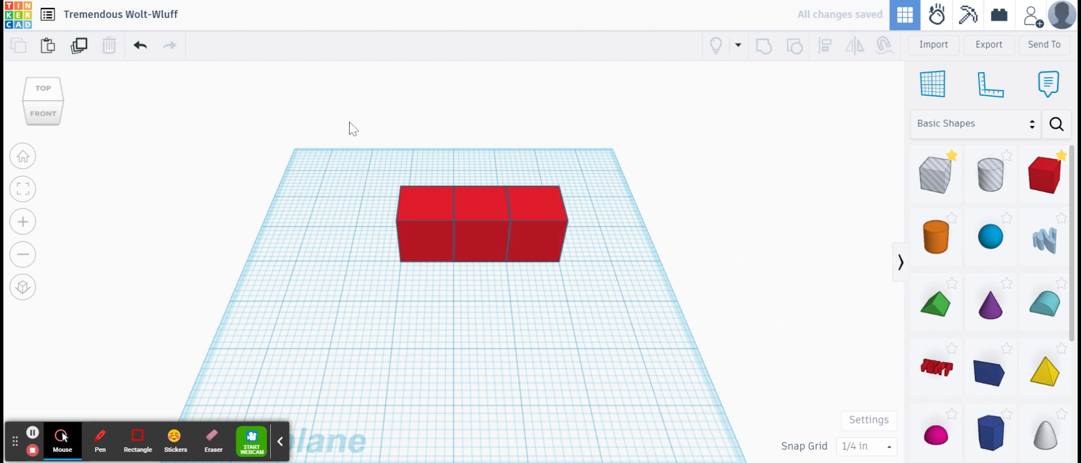
- Select the three-box row, duplicate it 1 inch toward the front, and repeat to form a 3 by 3 layer
{"action": "left_click", "coordinate": [290, 108]}
{"action": "left_click_drag", "start_coordinate": [291, 107], "coordinate": [622, 291]}
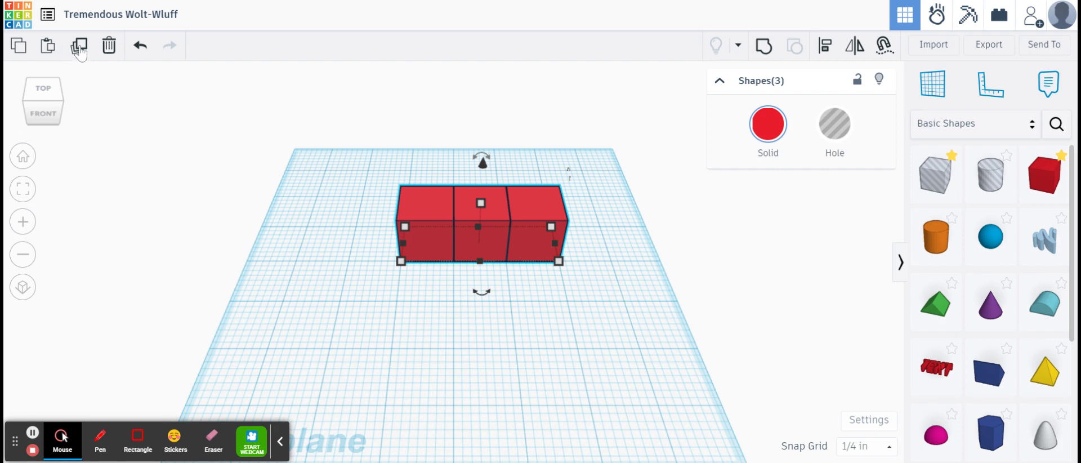
{"action": "left_click_drag", "start_coordinate": [521, 204], "coordinate": [522, 241]}
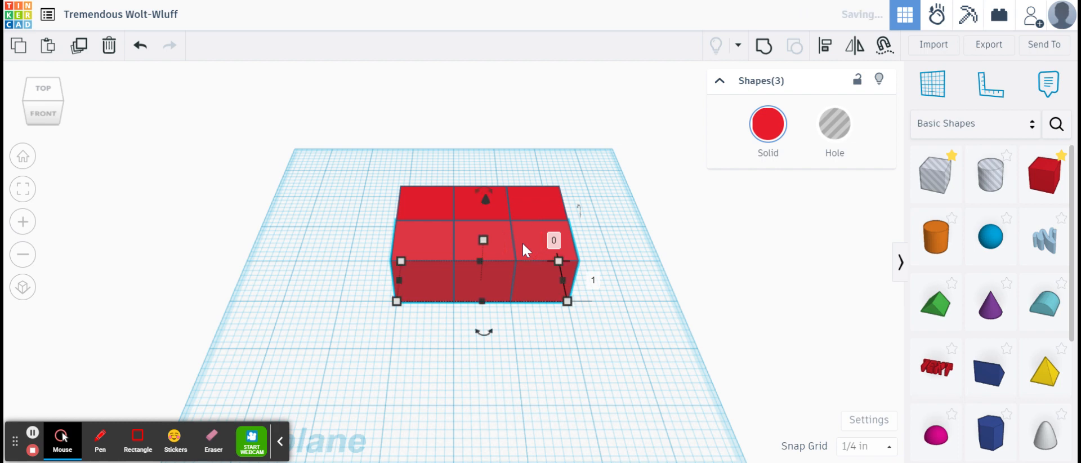
{"action": "left_click", "coordinate": [78, 49]}
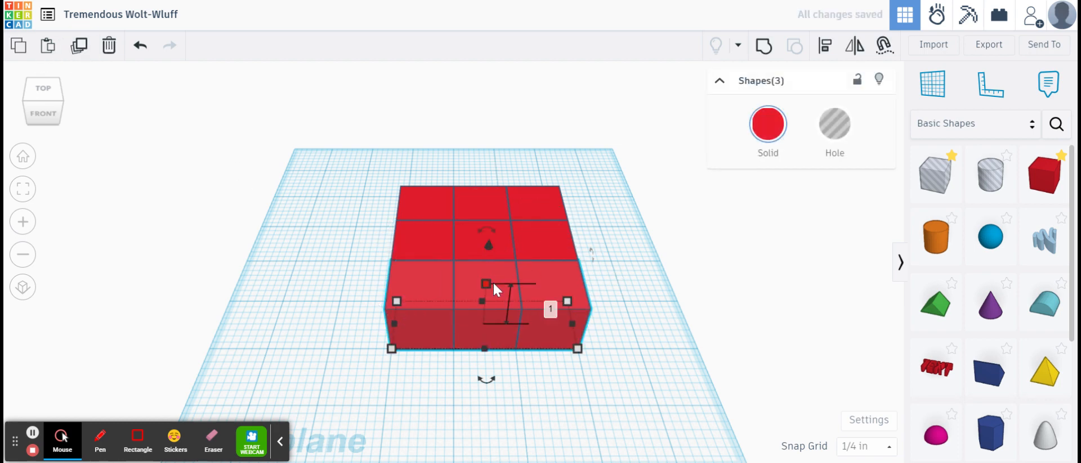
{"action": "left_click", "coordinate": [334, 213]}
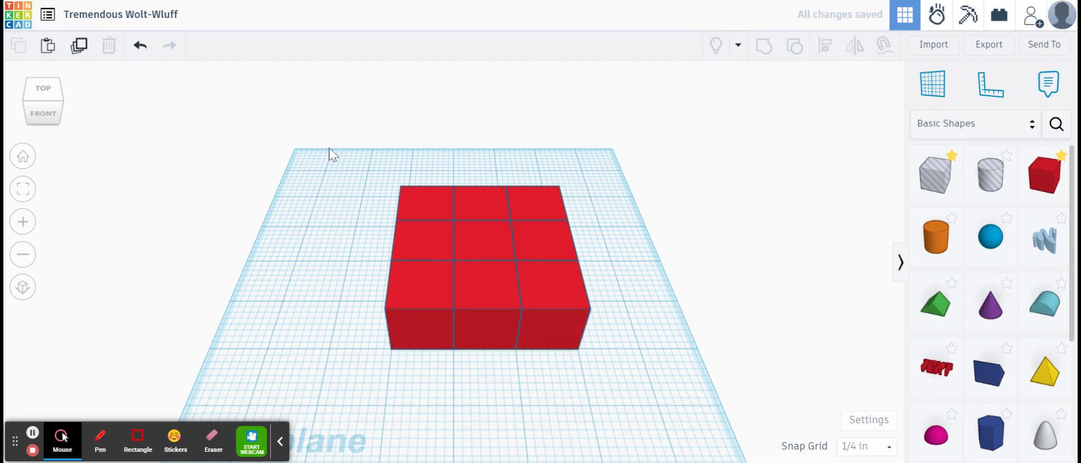
- Duplicate the nine-box layer and raise the copy 1 inch to stack it as a second layer
{"action": "left_click_drag", "start_coordinate": [275, 103], "coordinate": [642, 394]}
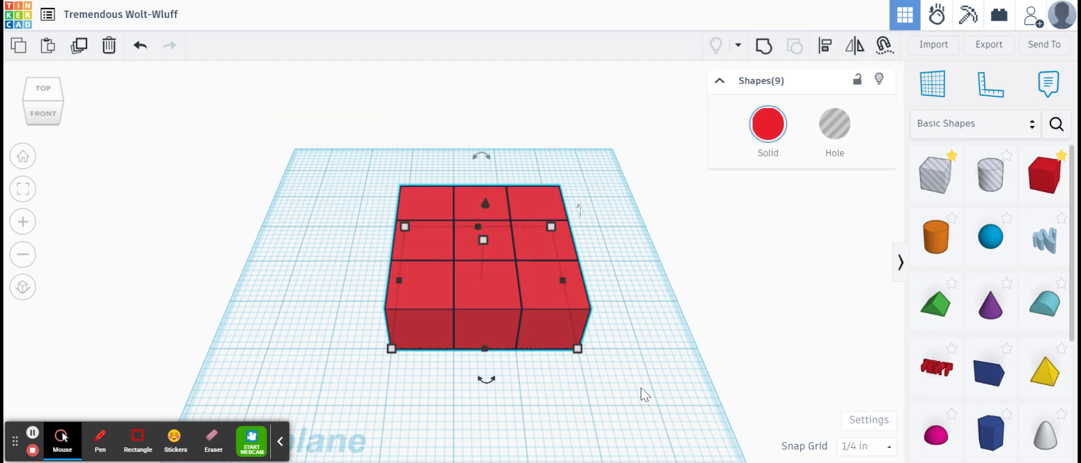
{"action": "left_click", "coordinate": [79, 48]}
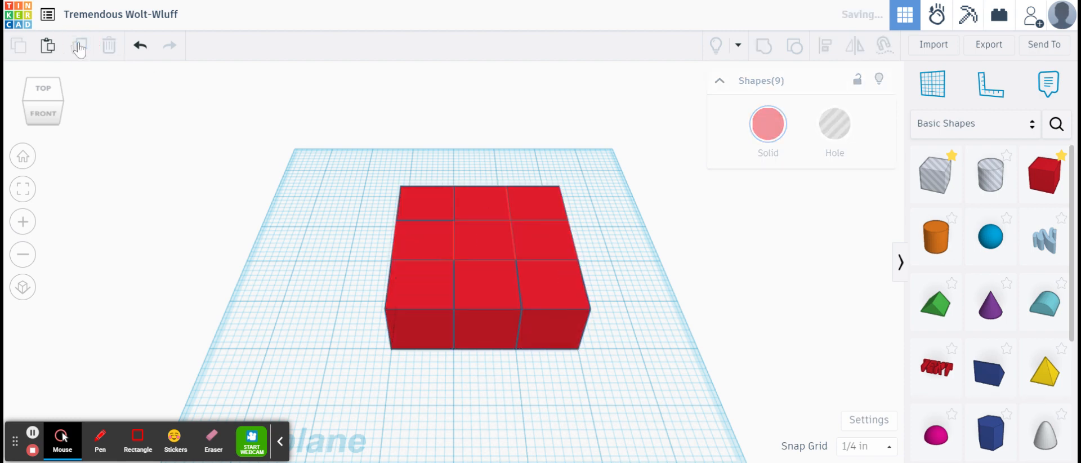
{"action": "left_click_drag", "start_coordinate": [485, 202], "coordinate": [480, 150]}
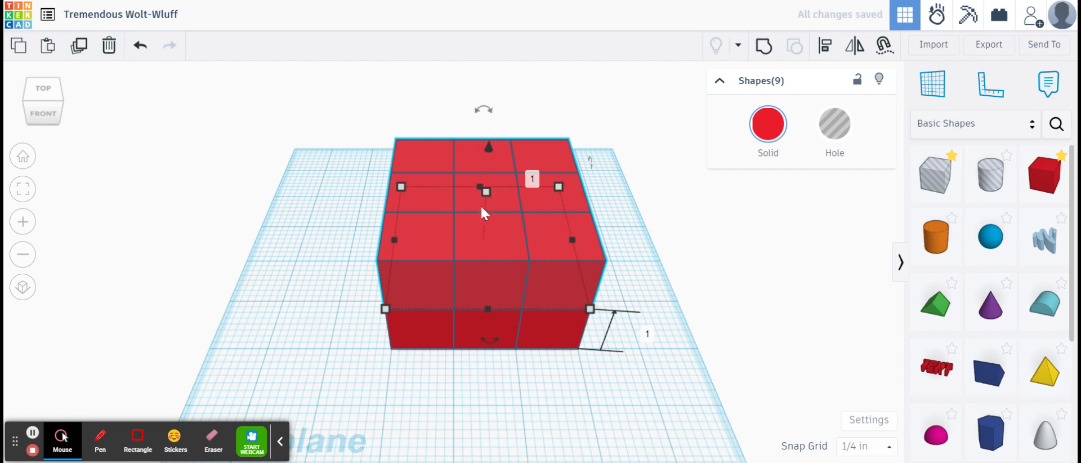
{"action": "left_click_drag", "start_coordinate": [485, 146], "coordinate": [487, 137]}
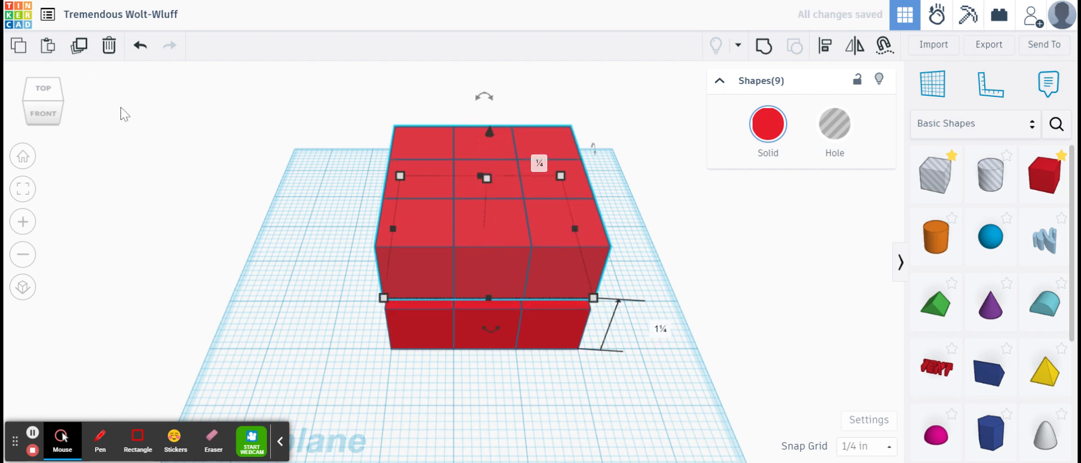
{"action": "left_click", "coordinate": [140, 45]}
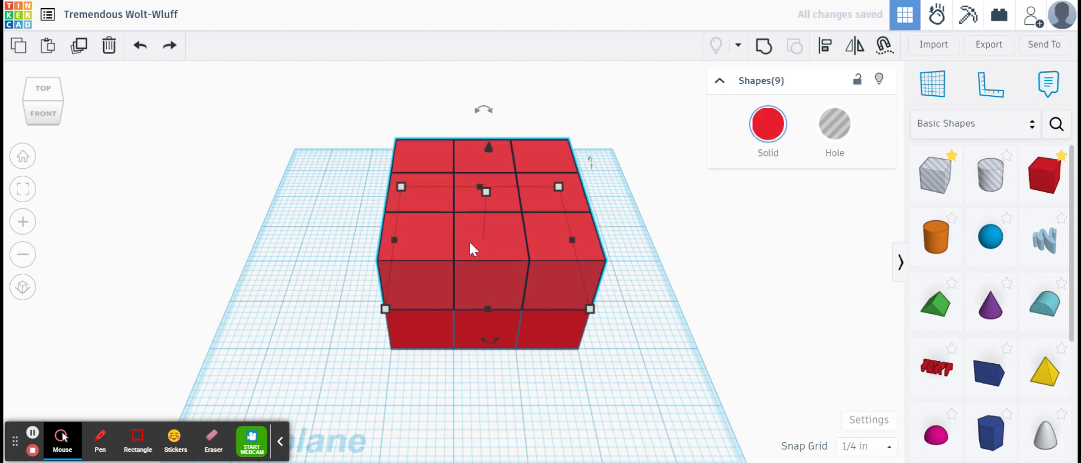
- Undo the raising of the duplicated layer, redo it, and undo it once more
{"action": "left_click", "coordinate": [313, 124]}
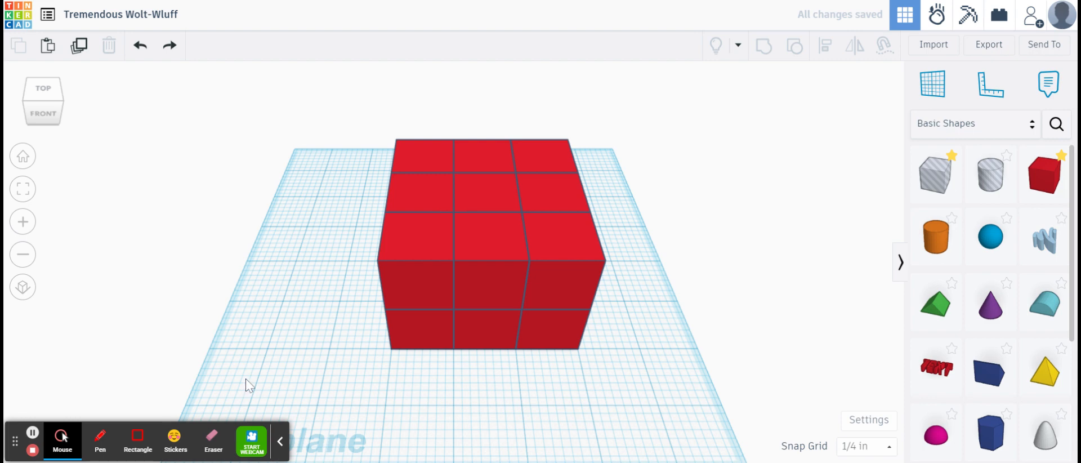
{"action": "key", "text": "ctrl+z"}
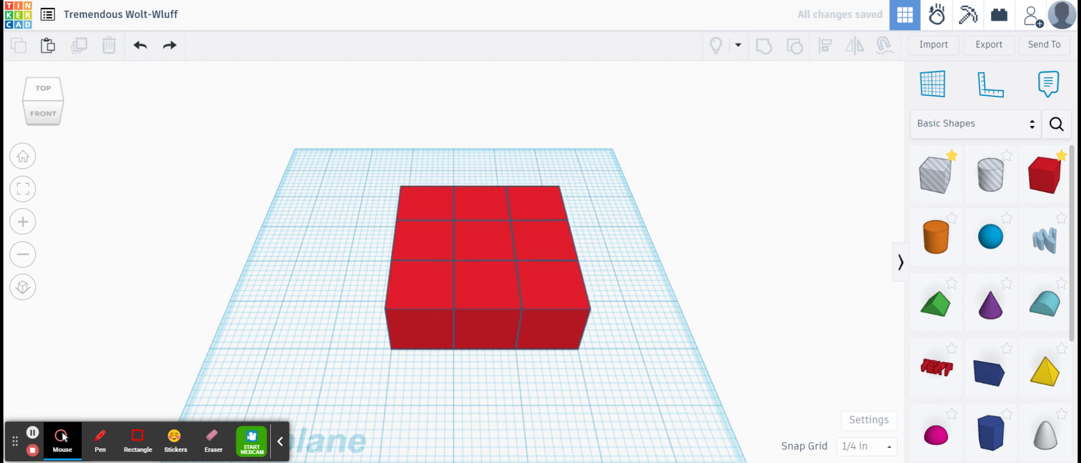
{"action": "left_click", "coordinate": [169, 45]}
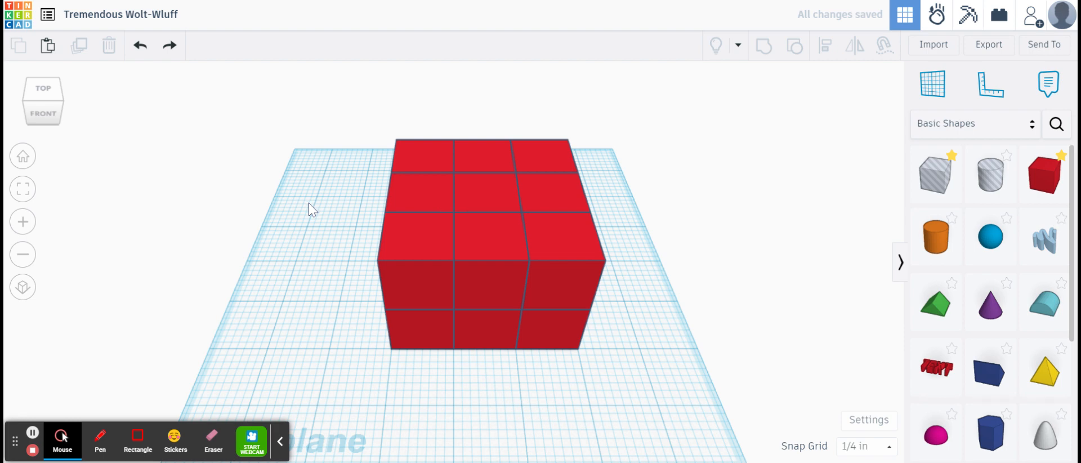
{"action": "key", "text": "ctrl+z"}
- Select all the boxes, duplicate them 1 inch upward, and repeat the duplication to complete a 3 by 3 by 3 cube
{"action": "left_click", "coordinate": [285, 129]}
{"action": "left_click_drag", "start_coordinate": [263, 115], "coordinate": [647, 381]}
{"action": "left_click", "coordinate": [80, 45]}
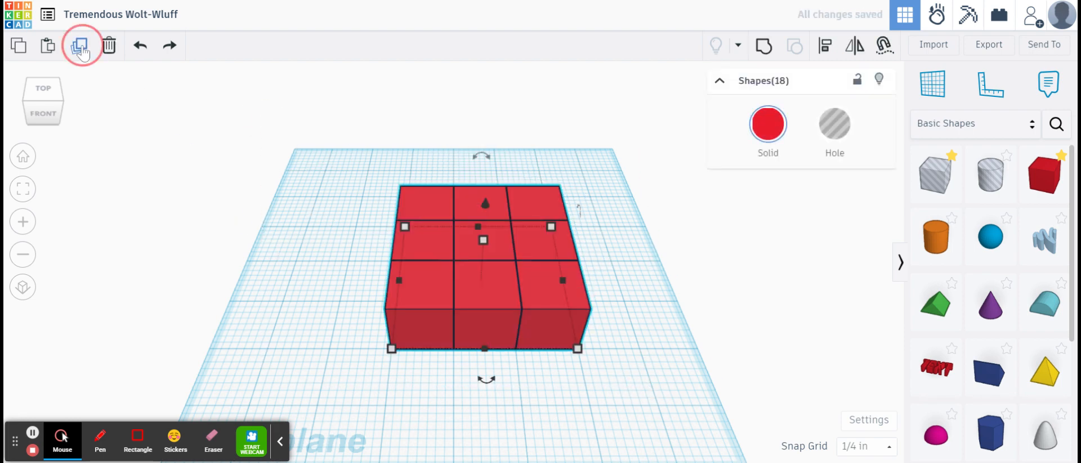
{"action": "left_click_drag", "start_coordinate": [481, 200], "coordinate": [468, 149]}
{"action": "left_click", "coordinate": [88, 57]}
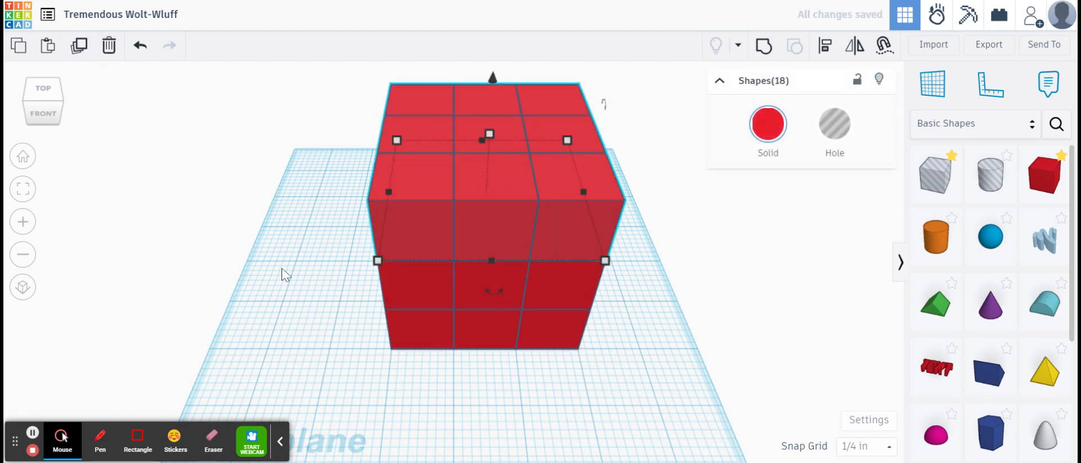
{"action": "left_click", "coordinate": [267, 258]}
{"action": "scroll", "coordinate": [282, 218], "scroll_direction": "down", "scroll_amount": 1}
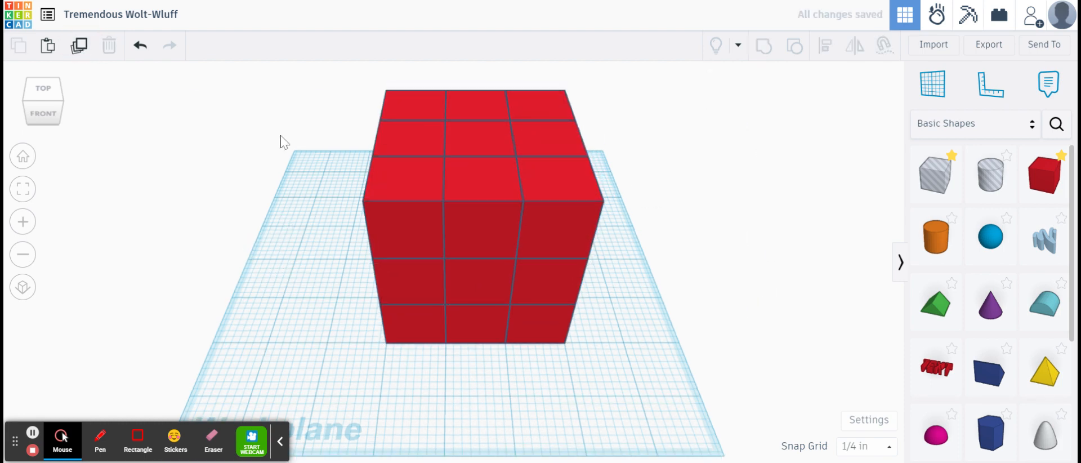
{"action": "middle_click_drag", "start_coordinate": [309, 187], "coordinate": [363, 276]}
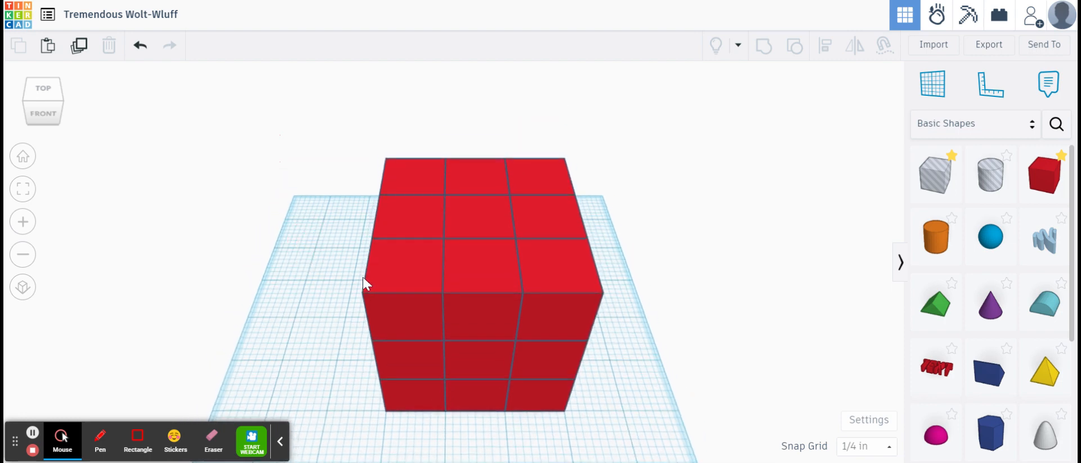
{"action": "left_click", "coordinate": [31, 165]}
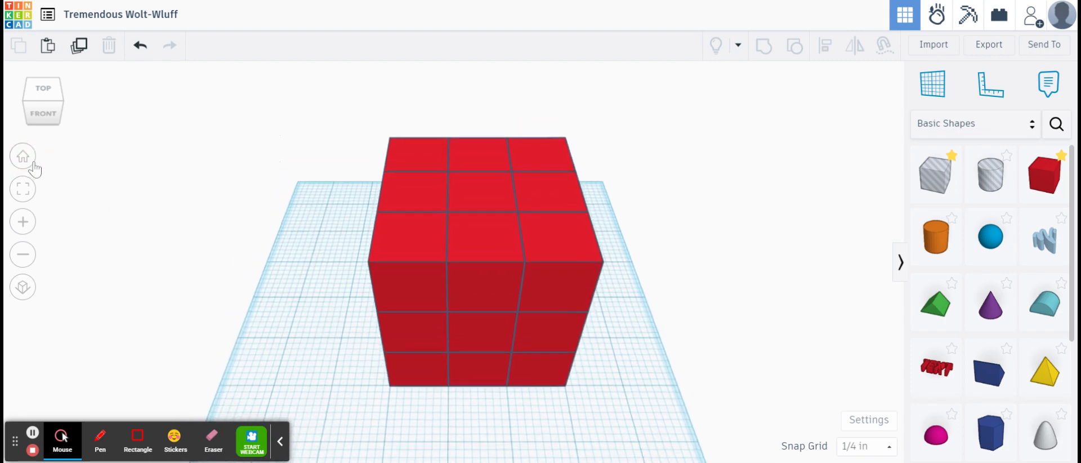
{"action": "left_click", "coordinate": [38, 103]}
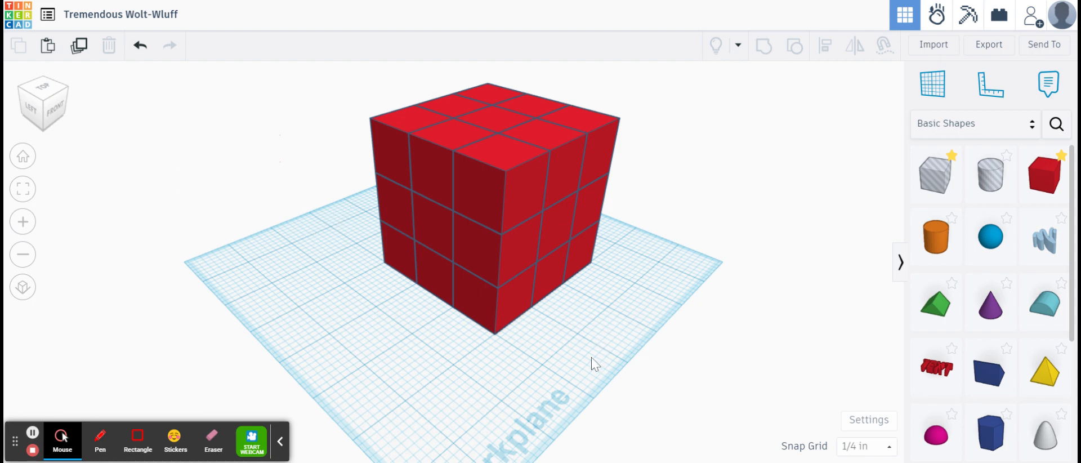
{"action": "left_click", "coordinate": [152, 145]}
{"action": "left_click", "coordinate": [478, 197]}
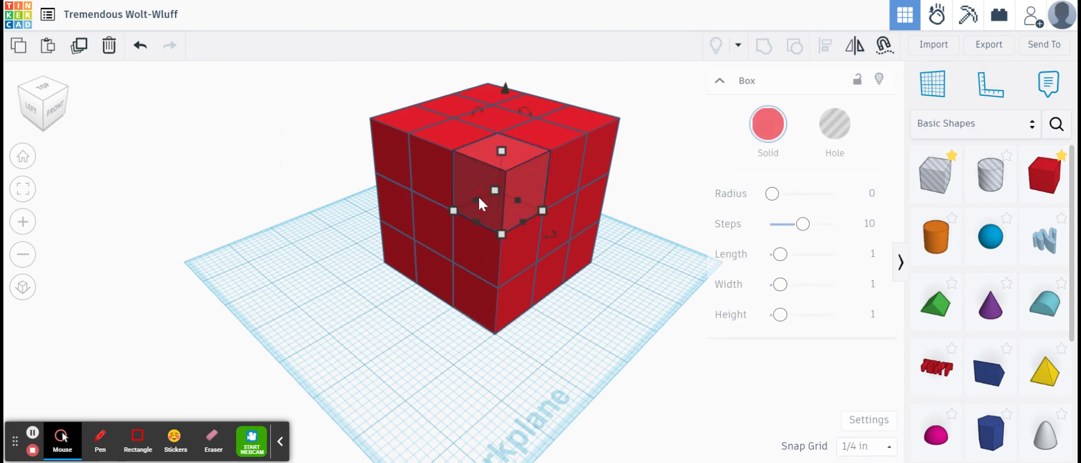
{"action": "left_click", "coordinate": [482, 257], "text": "shift"}
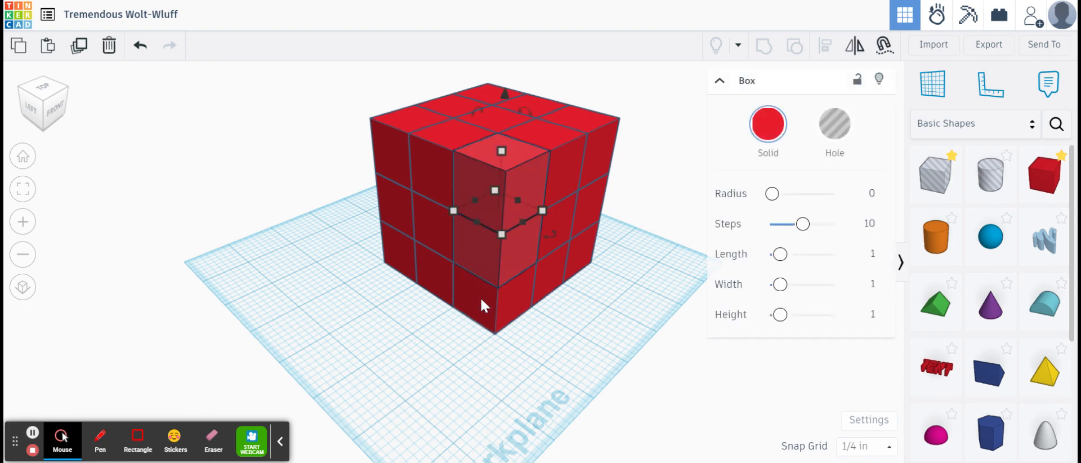
{"action": "left_click", "coordinate": [483, 300], "text": "shift"}
{"action": "left_click", "coordinate": [428, 271], "text": "shift"}
{"action": "left_click", "coordinate": [428, 230], "text": "shift"}
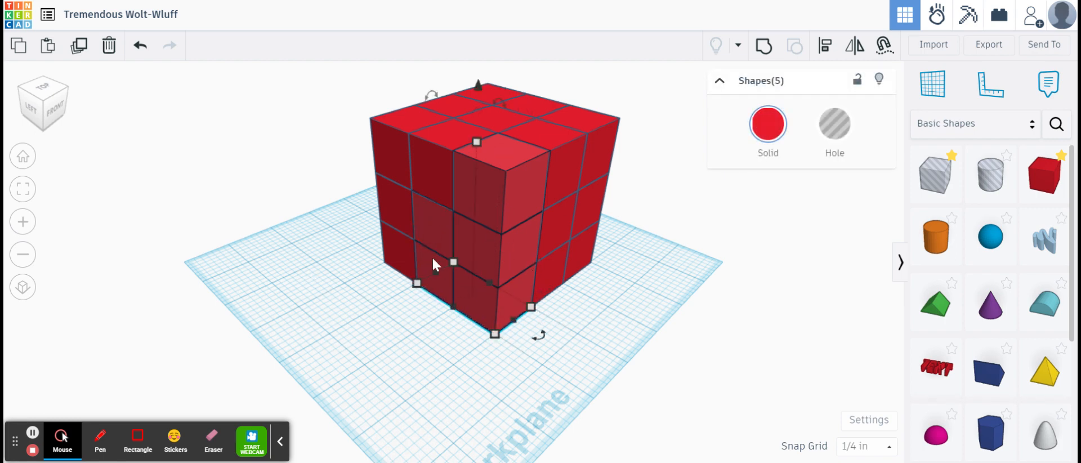
{"action": "left_click", "coordinate": [253, 153]}
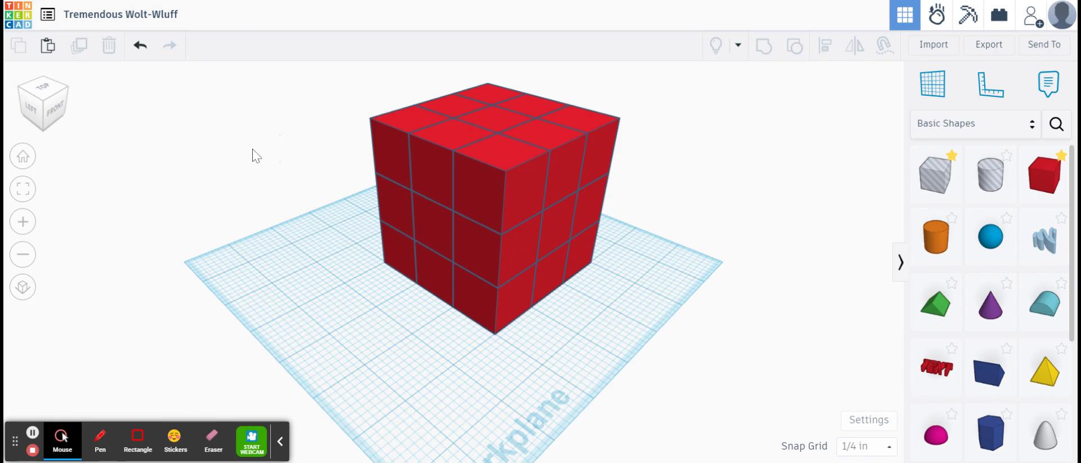
- Select the front corner column of three boxes and the two lower boxes beside it, and move them out away from the cube
{"action": "left_click", "coordinate": [458, 194]}
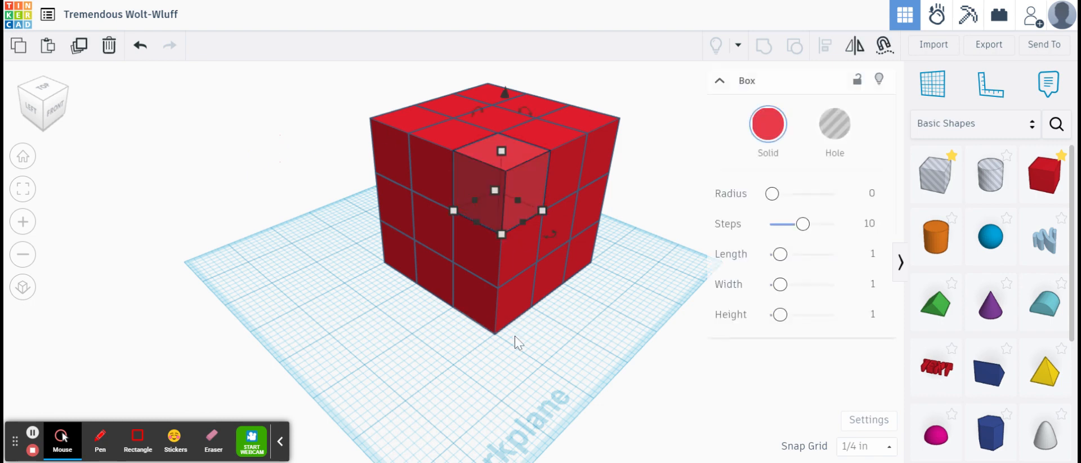
{"action": "left_click", "coordinate": [472, 258], "text": "shift"}
{"action": "left_click", "coordinate": [488, 298], "text": "shift"}
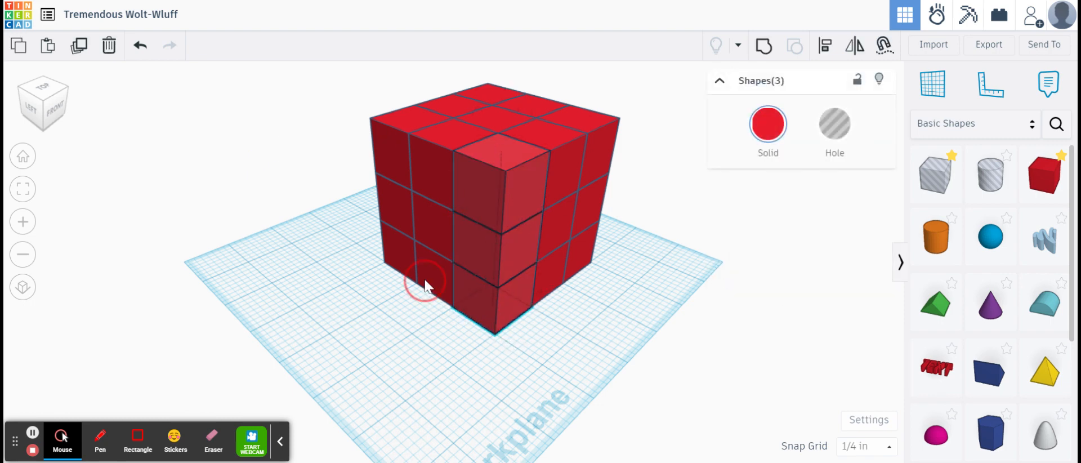
{"action": "left_click", "coordinate": [425, 285], "text": "shift"}
{"action": "left_click", "coordinate": [430, 231], "text": "shift"}
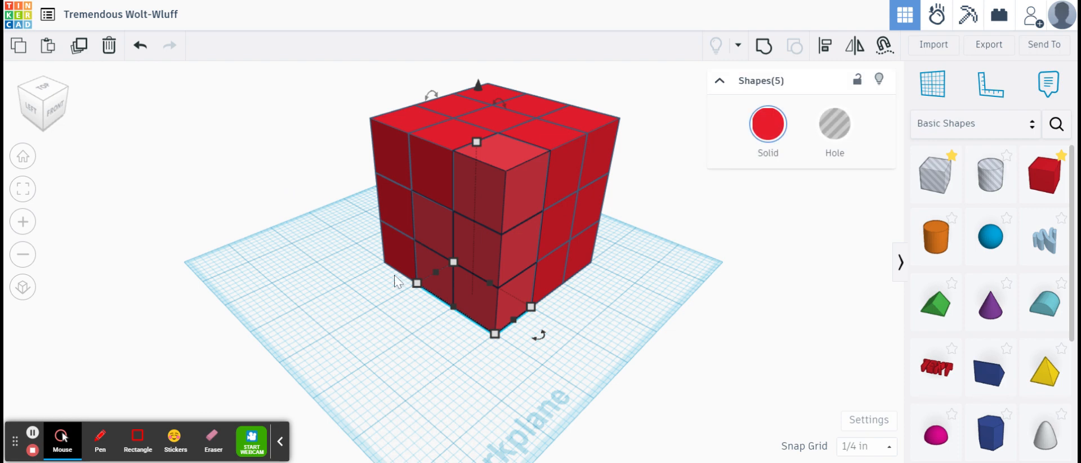
{"action": "left_click_drag", "start_coordinate": [617, 252], "coordinate": [792, 322]}
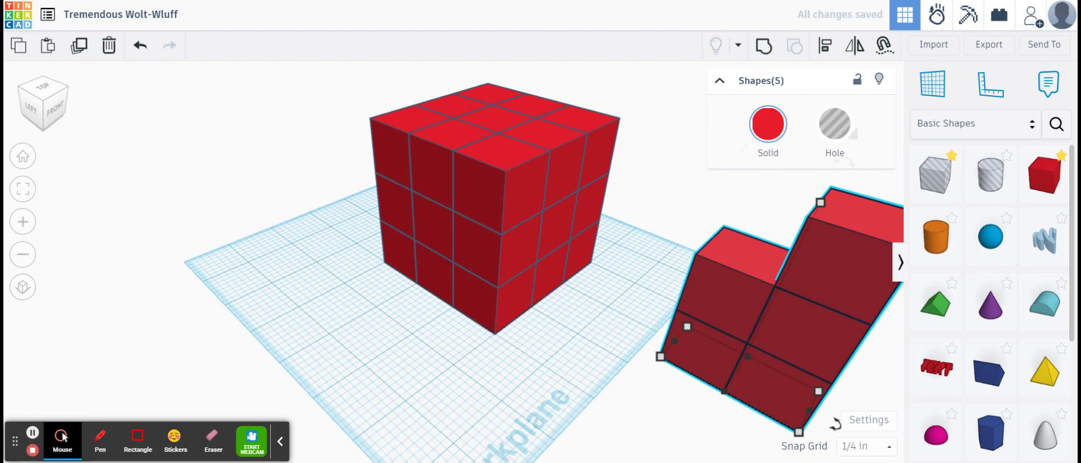
- Pull the bottom front corner box out of the cube to check for a duplicate beneath it, and undo the move
{"action": "left_click_drag", "start_coordinate": [471, 289], "coordinate": [371, 329]}
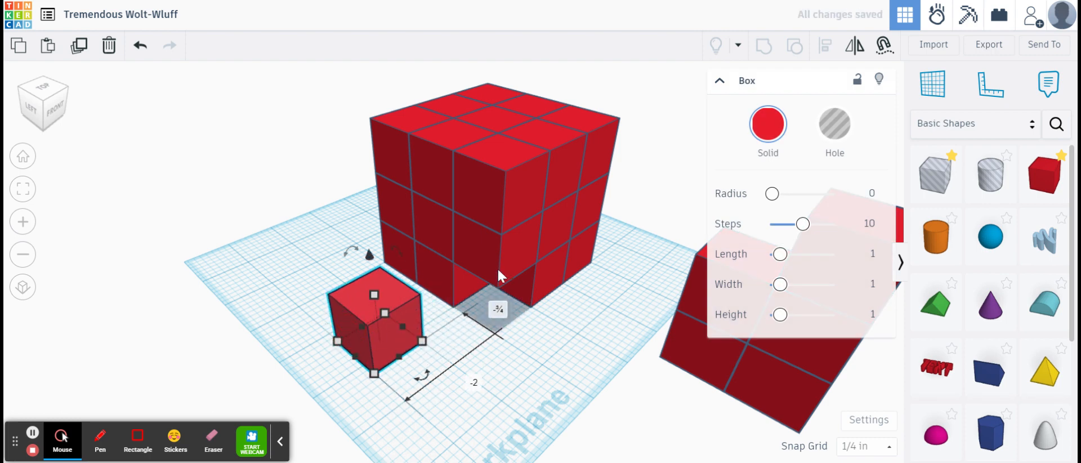
{"action": "key", "text": "ctrl+z"}
{"action": "scroll", "coordinate": [556, 321], "scroll_direction": "down", "scroll_amount": 1}
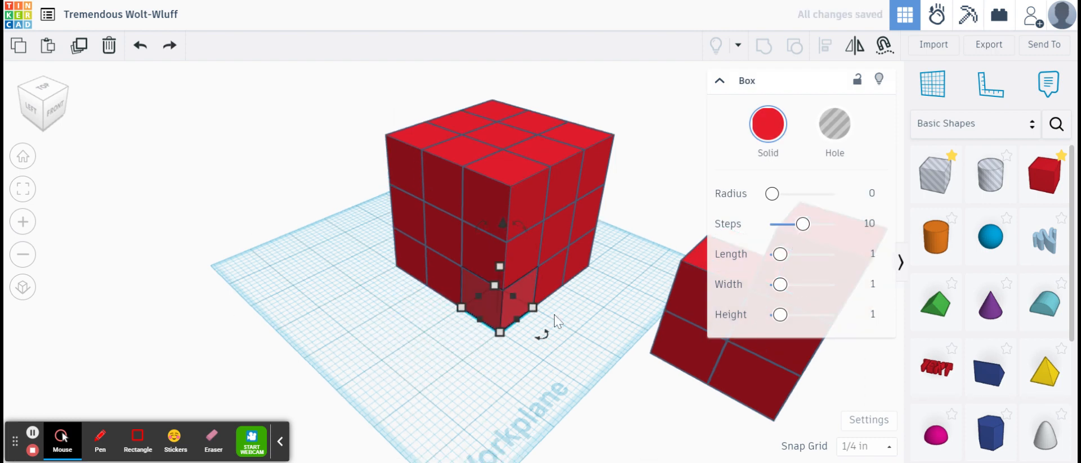
{"action": "left_click_drag", "start_coordinate": [588, 298], "coordinate": [588, 319]}
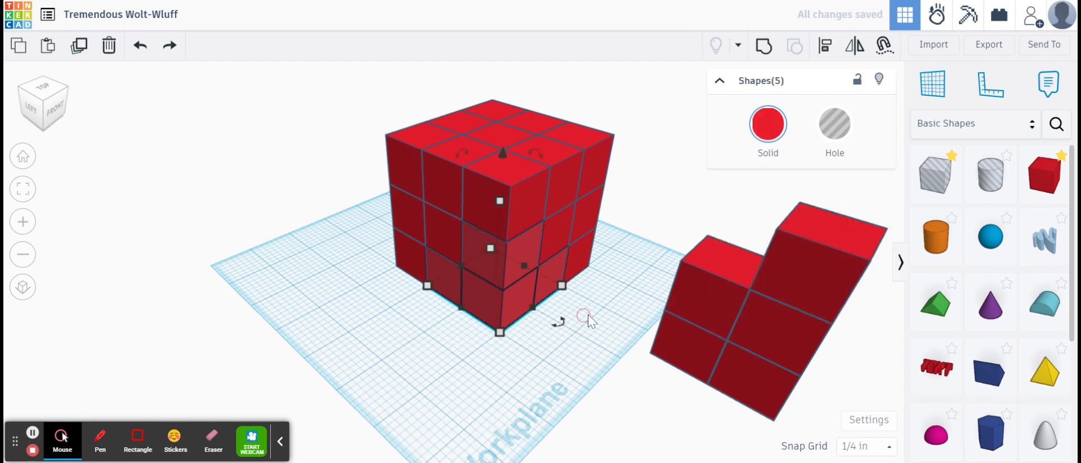
{"action": "left_click", "coordinate": [589, 321]}
- Select all the boxes, both the cube and the separated piece, and delete them to empty the workplane
{"action": "middle_click_drag", "start_coordinate": [586, 380], "coordinate": [454, 414]}
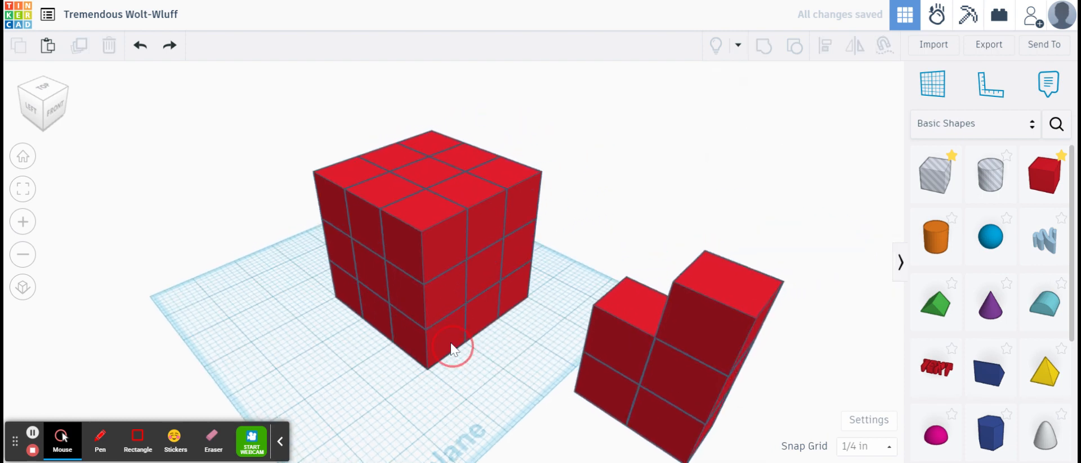
{"action": "left_click_drag", "start_coordinate": [206, 89], "coordinate": [786, 460]}
{"action": "key", "text": "Delete"}
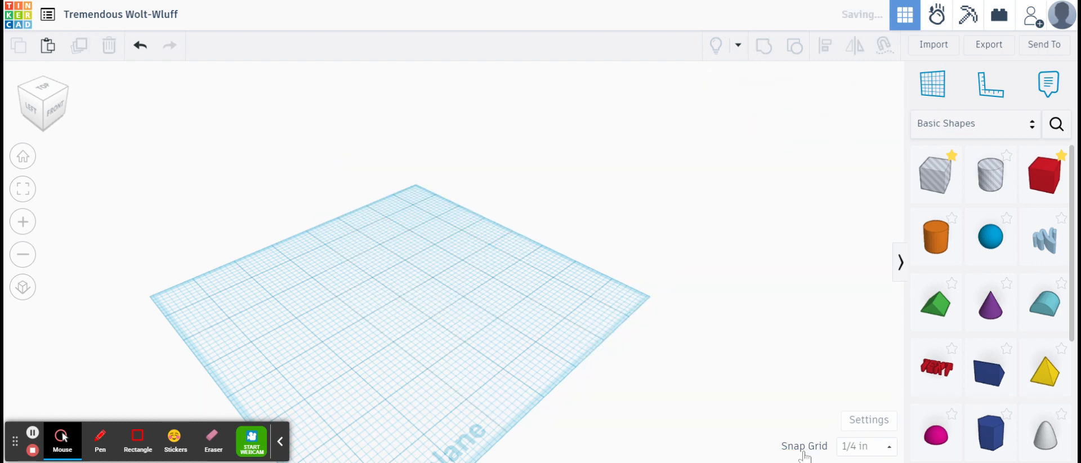
- Place a one-inch box on the workplane, duplicate it 1 inch to the side, and repeat to form a three-box row
{"action": "left_click", "coordinate": [25, 156]}
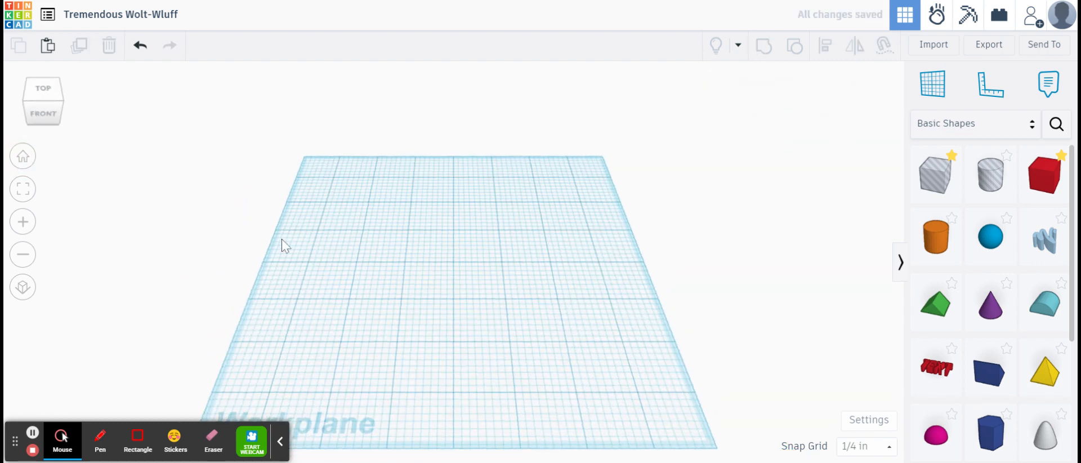
{"action": "left_click_drag", "start_coordinate": [1044, 174], "coordinate": [434, 247]}
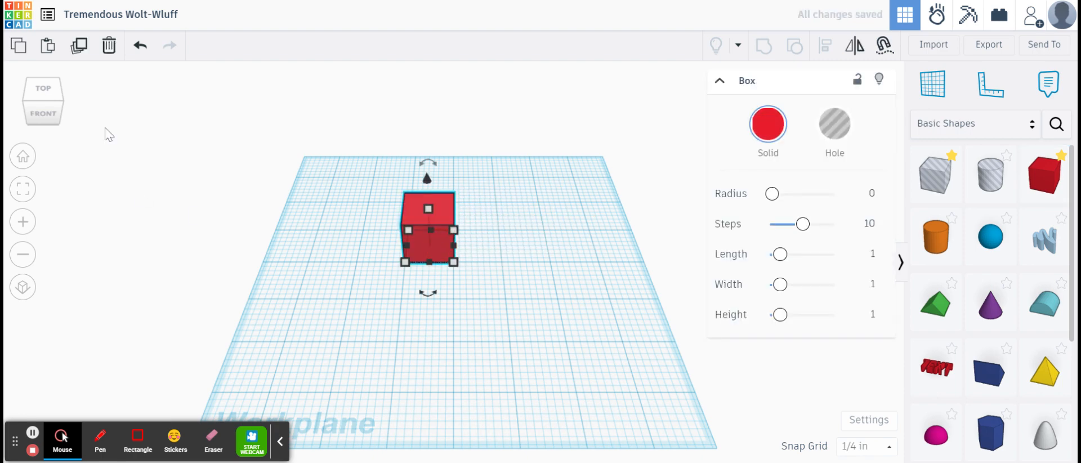
{"action": "left_click", "coordinate": [79, 50]}
{"action": "left_click_drag", "start_coordinate": [450, 217], "coordinate": [498, 215]}
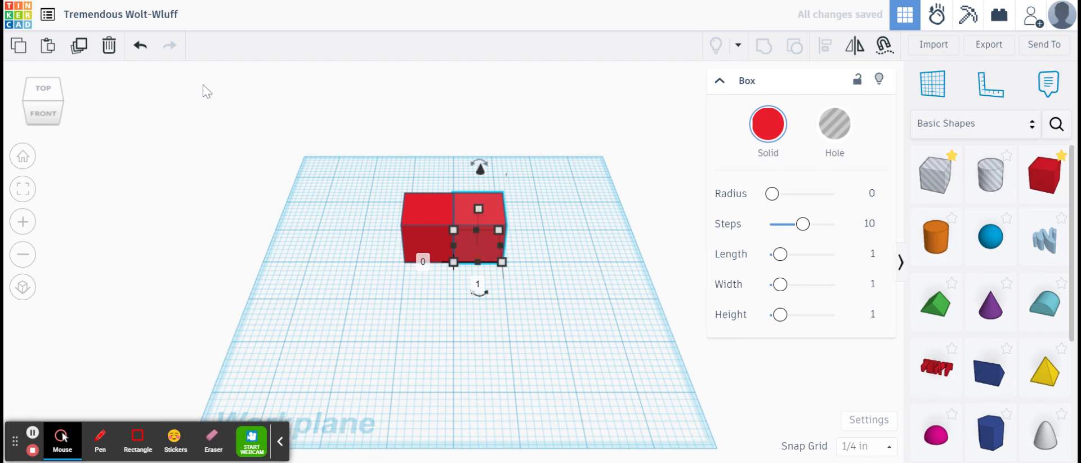
{"action": "left_click", "coordinate": [87, 52]}
{"action": "left_click", "coordinate": [543, 332]}
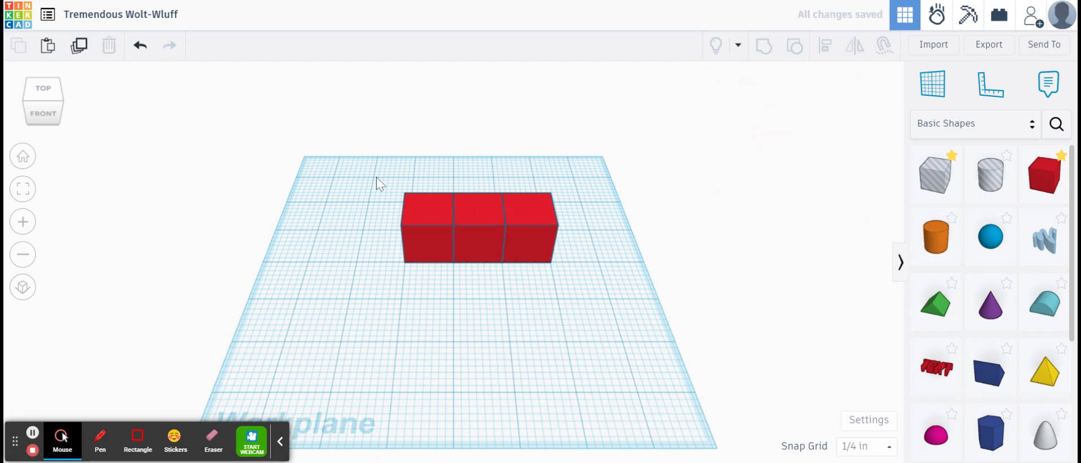
- Select the three-box row, duplicate it 1 inch toward the front, and repeat to form a 3 by 3 layer
{"action": "left_click_drag", "start_coordinate": [334, 150], "coordinate": [621, 329]}
{"action": "left_click", "coordinate": [81, 46]}
{"action": "left_click_drag", "start_coordinate": [495, 208], "coordinate": [499, 241]}
{"action": "left_click", "coordinate": [78, 49]}
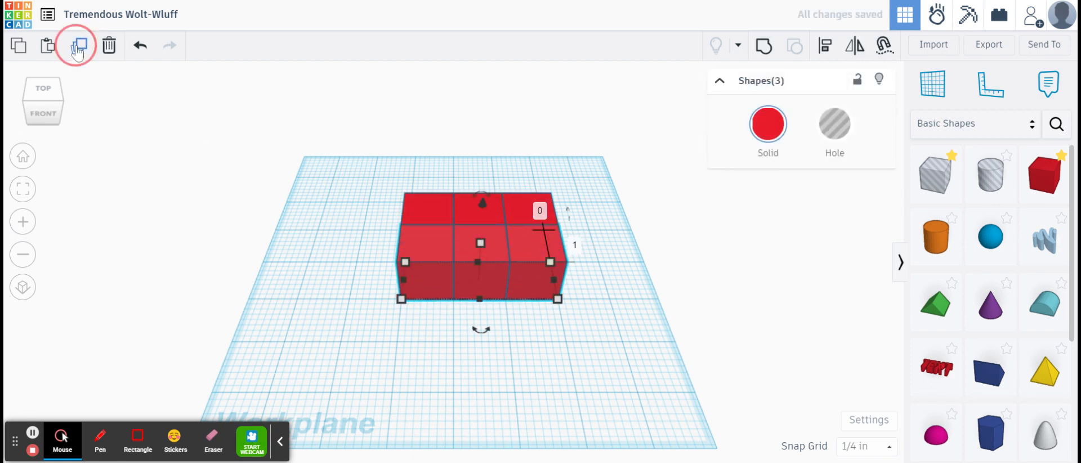
- Select the nine-box layer, duplicate it one box height upward, and repeat to complete the 3 by 3 by 3 cube
{"action": "left_click_drag", "start_coordinate": [314, 127], "coordinate": [652, 387]}
{"action": "left_click", "coordinate": [171, 80]}
{"action": "key", "text": "ctrl+a"}
{"action": "left_click_drag", "start_coordinate": [482, 206], "coordinate": [474, 150]}
{"action": "left_click", "coordinate": [79, 48]}
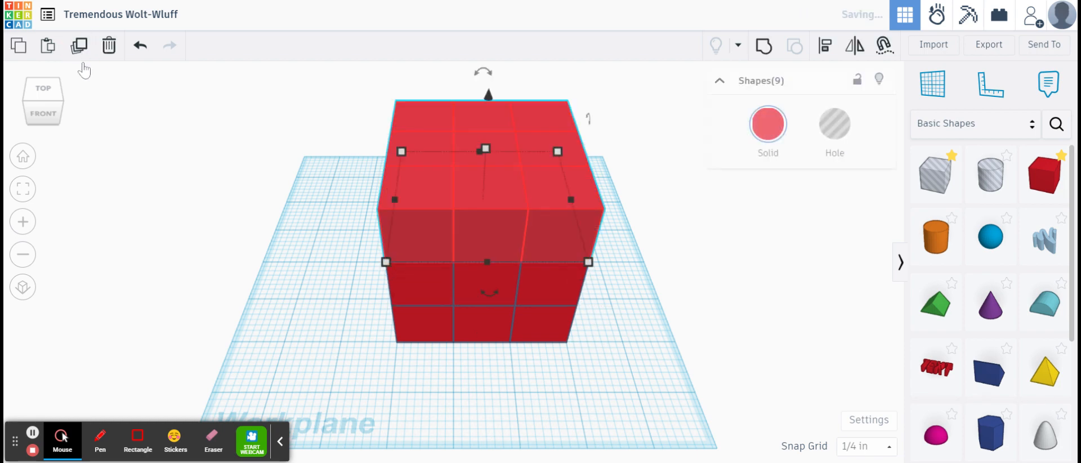
- Pull the three front-left column boxes out one by one to check for hidden duplicates, and undo the three moves
{"action": "left_click", "coordinate": [401, 344]}
{"action": "left_click_drag", "start_coordinate": [431, 331], "coordinate": [294, 342]}
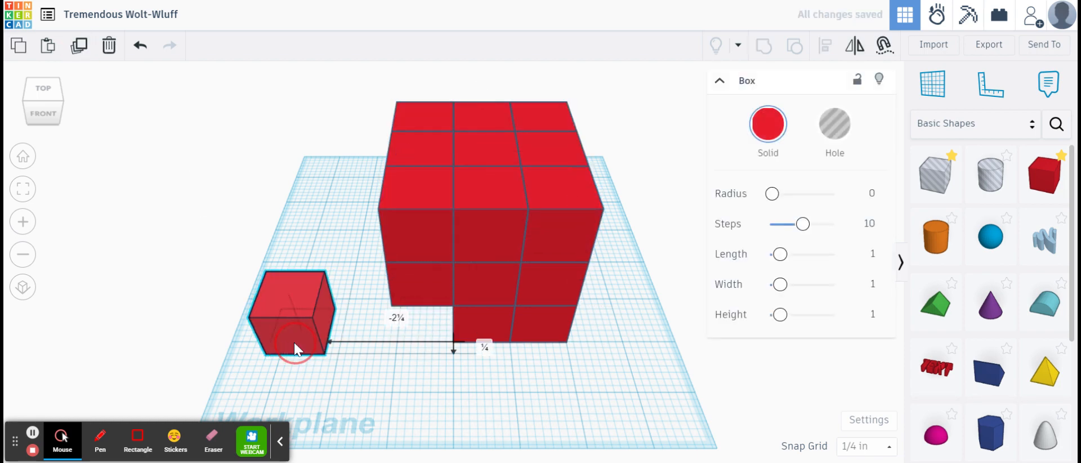
{"action": "left_click_drag", "start_coordinate": [414, 293], "coordinate": [282, 238]}
{"action": "left_click_drag", "start_coordinate": [416, 260], "coordinate": [311, 222]}
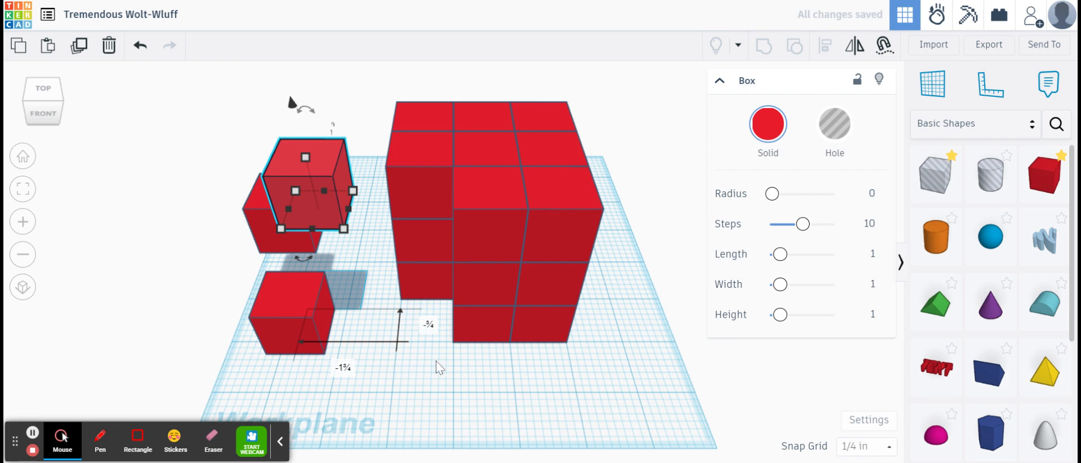
{"action": "key", "text": "ctrl+z"}
{"action": "key", "text": "ctrl+z"}
{"action": "key", "text": "ctrl+z"}
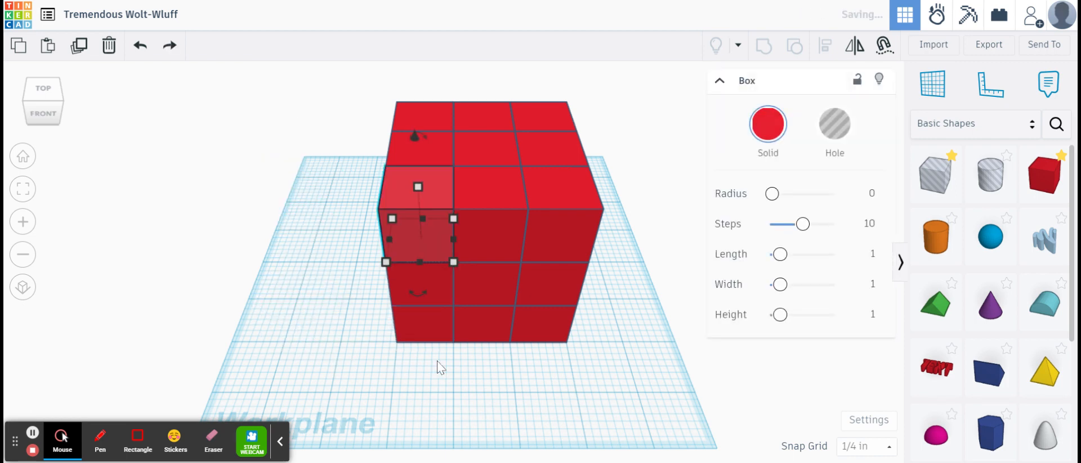
{"action": "left_click", "coordinate": [650, 363]}
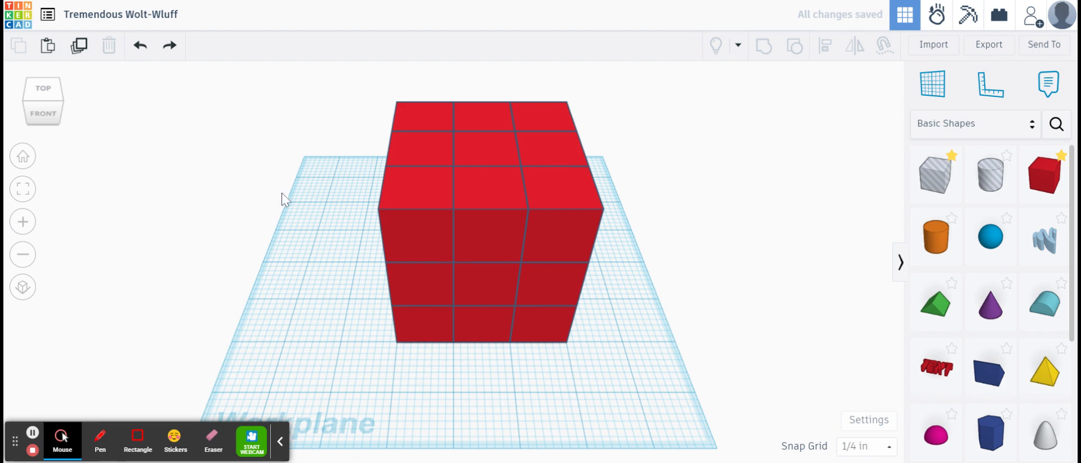
- Select the front corner column and the two lower boxes beside it, and move them 3¼ by 1½ inches away from the cube
{"action": "left_click", "coordinate": [25, 105]}
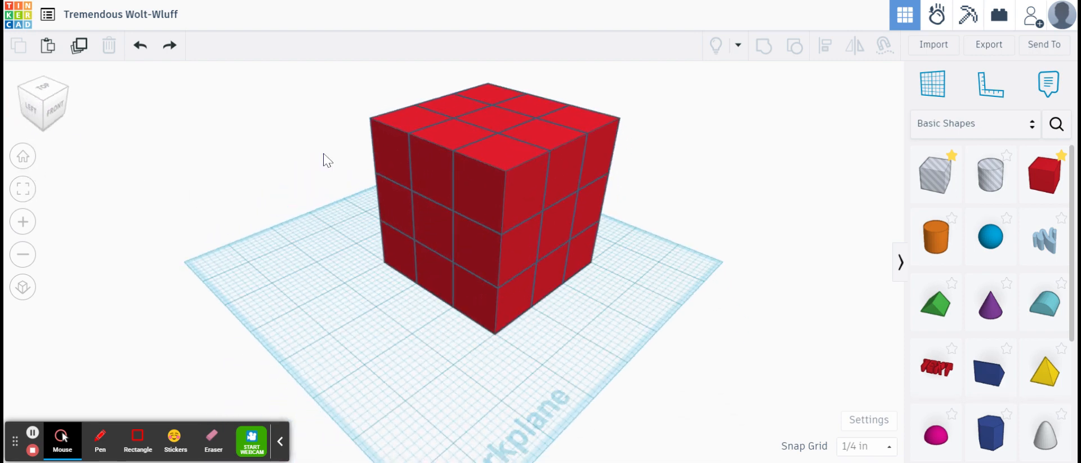
{"action": "left_click", "coordinate": [502, 180]}
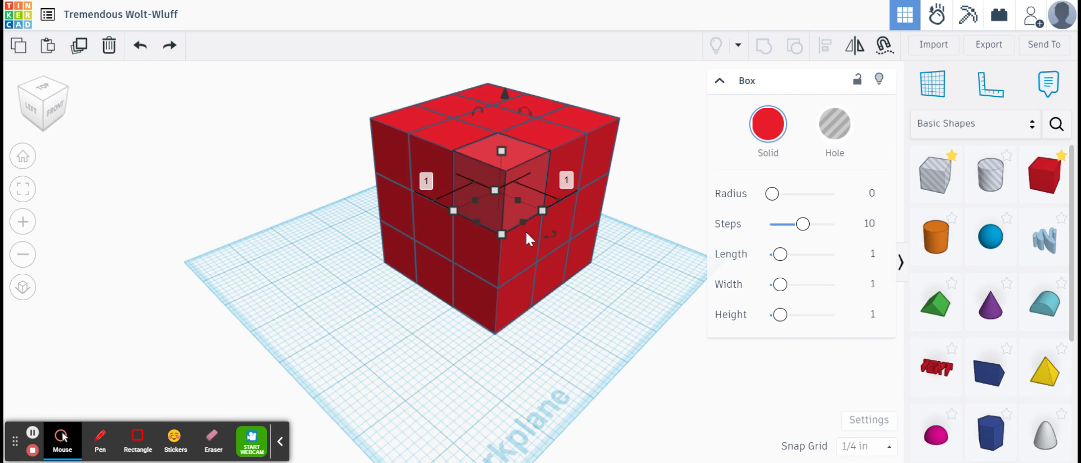
{"action": "left_click", "coordinate": [468, 242]}
{"action": "left_click", "coordinate": [482, 292], "text": "shift"}
{"action": "left_click", "coordinate": [445, 285], "text": "shift"}
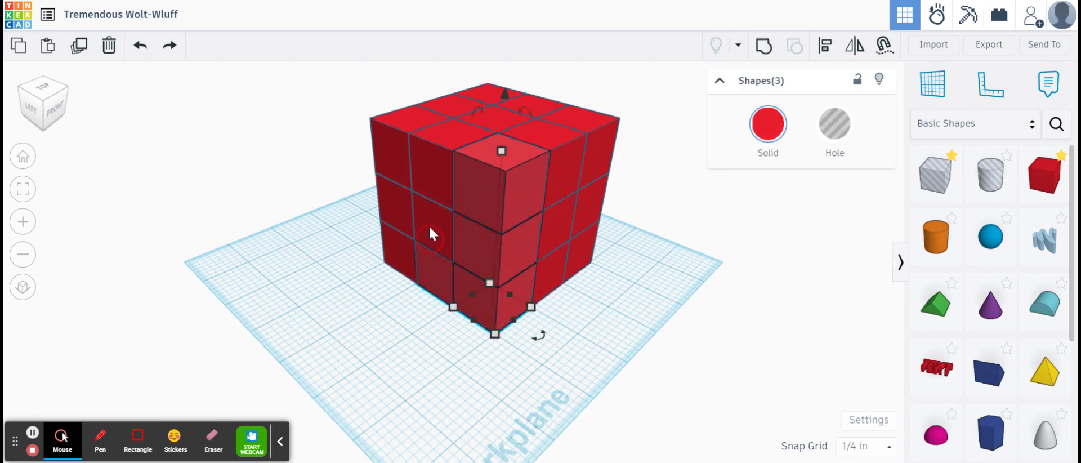
{"action": "left_click_drag", "start_coordinate": [488, 248], "coordinate": [741, 294]}
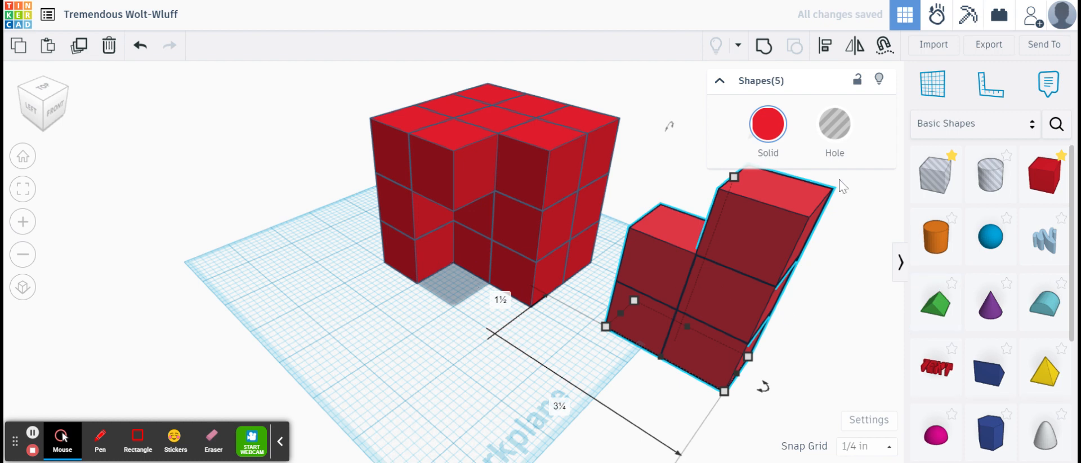
- Group the five separated boxes into one shape and color it dark green
{"action": "left_click", "coordinate": [763, 47]}
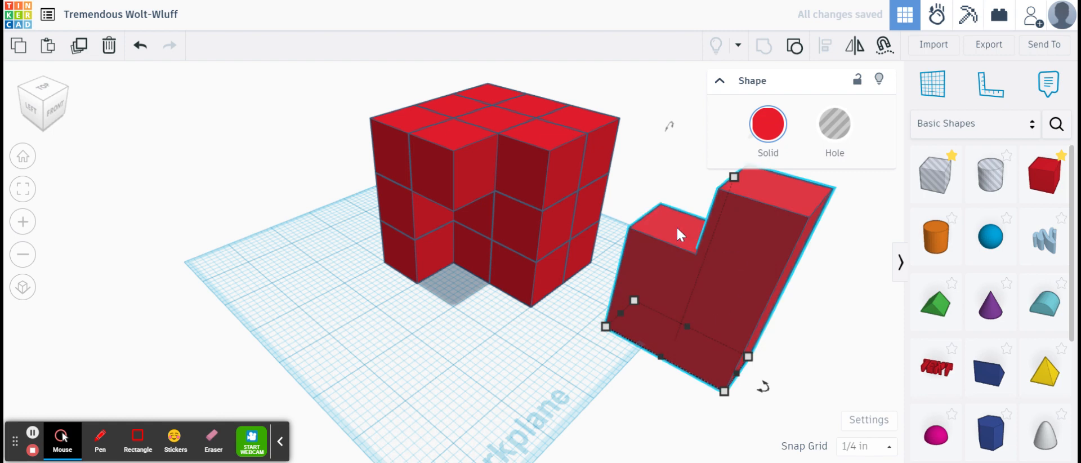
{"action": "left_click", "coordinate": [767, 124]}
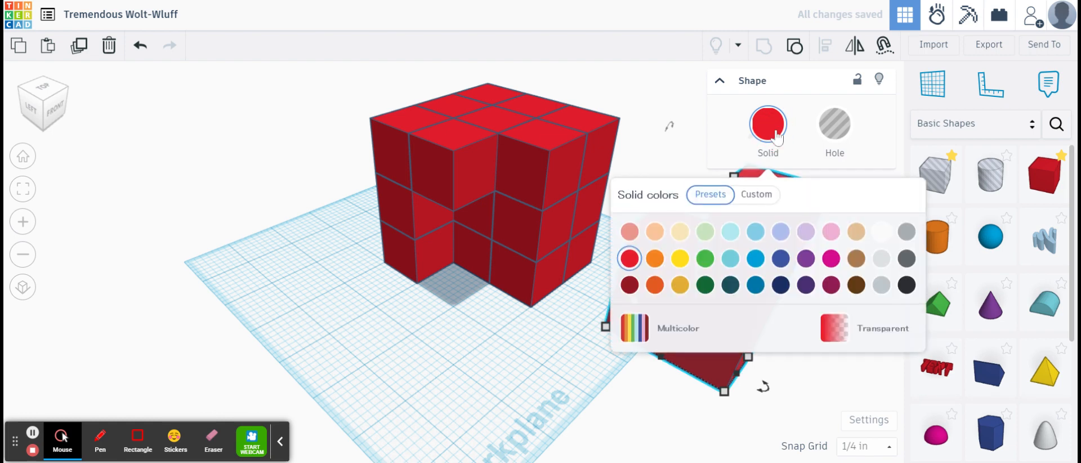
{"action": "left_click", "coordinate": [705, 283]}
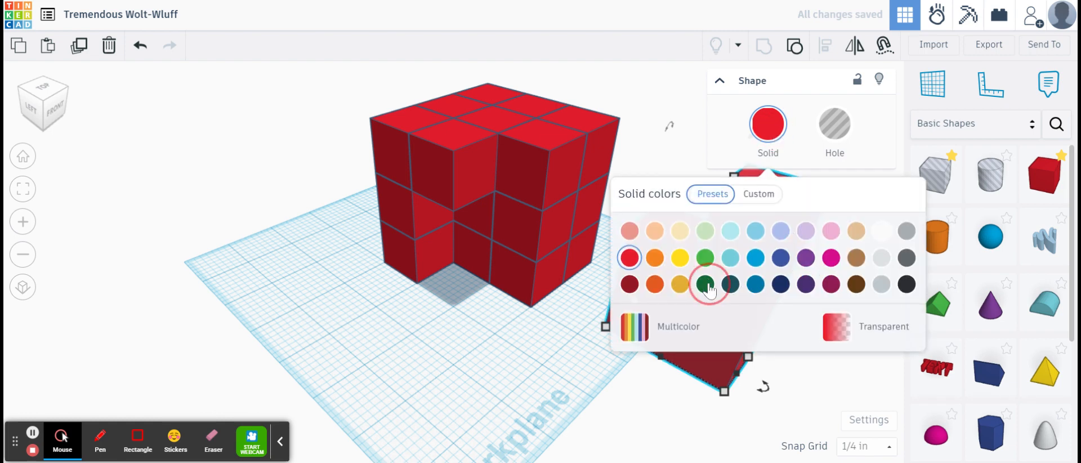
{"action": "left_click", "coordinate": [493, 405]}
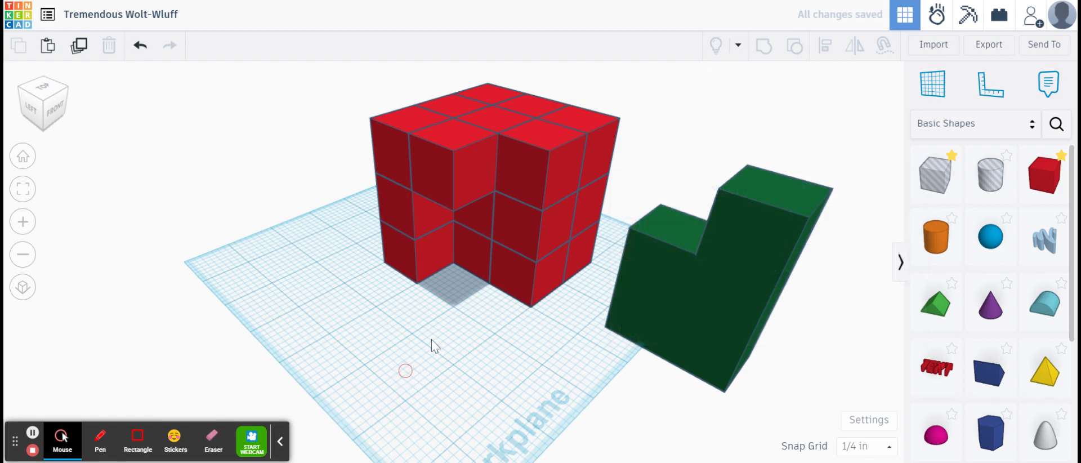
- Select the overhanging top box and the column of three beside it, and move them 2¾ by 2½ inches away from the cube
{"action": "right_click_drag", "start_coordinate": [376, 361], "coordinate": [389, 404]}
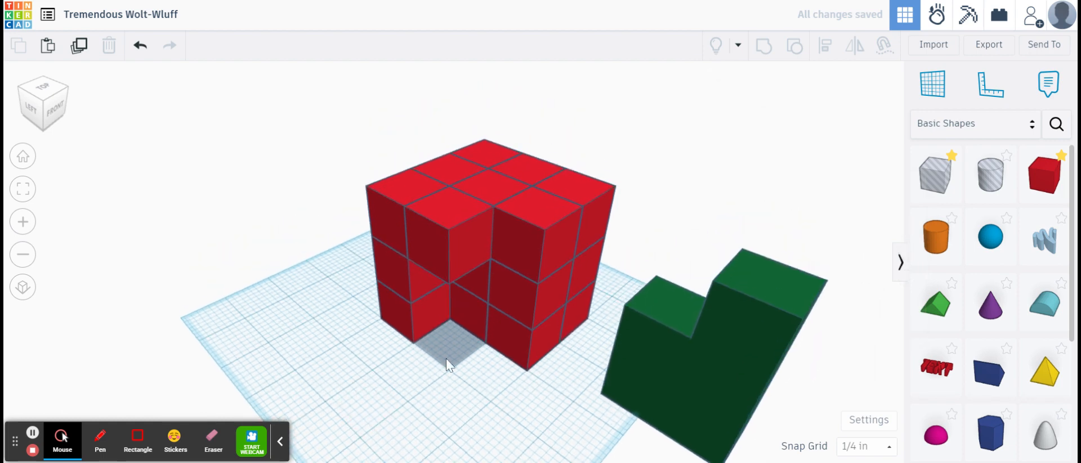
{"action": "left_click", "coordinate": [421, 249]}
{"action": "left_click", "coordinate": [394, 254], "text": "shift"}
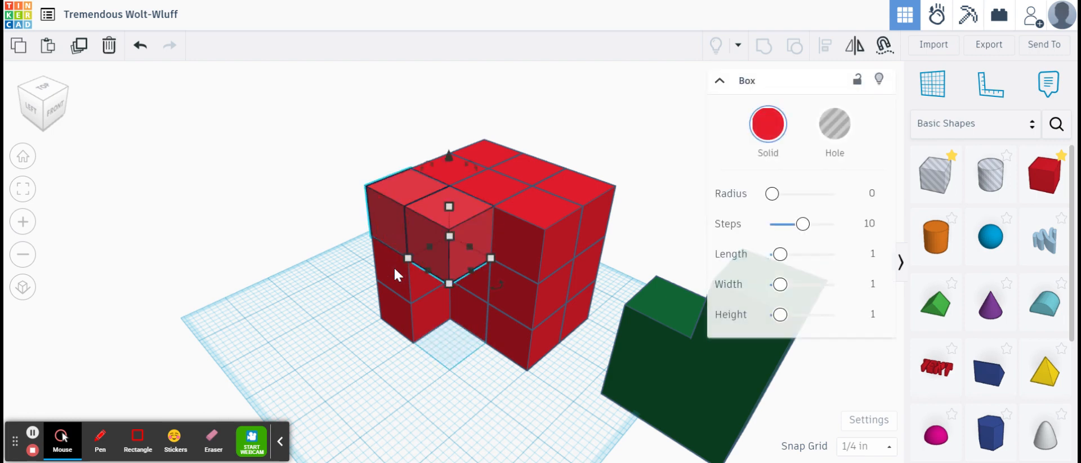
{"action": "left_click", "coordinate": [395, 308], "text": "shift"}
{"action": "left_click_drag", "start_coordinate": [423, 238], "coordinate": [242, 224]}
- Group the four separated boxes into one shape and color it yellow
{"action": "left_click", "coordinate": [762, 48]}
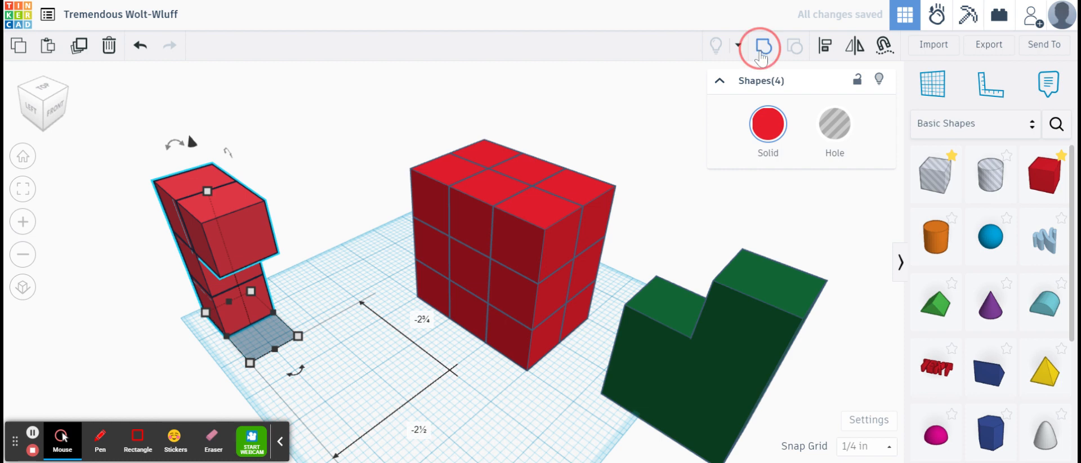
{"action": "left_click", "coordinate": [768, 124]}
{"action": "left_click", "coordinate": [680, 257]}
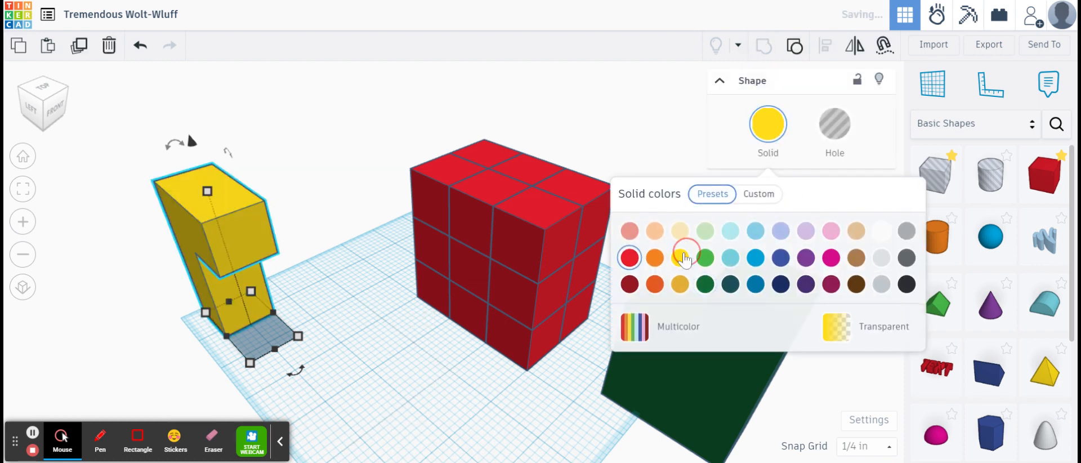
{"action": "left_click", "coordinate": [406, 355]}
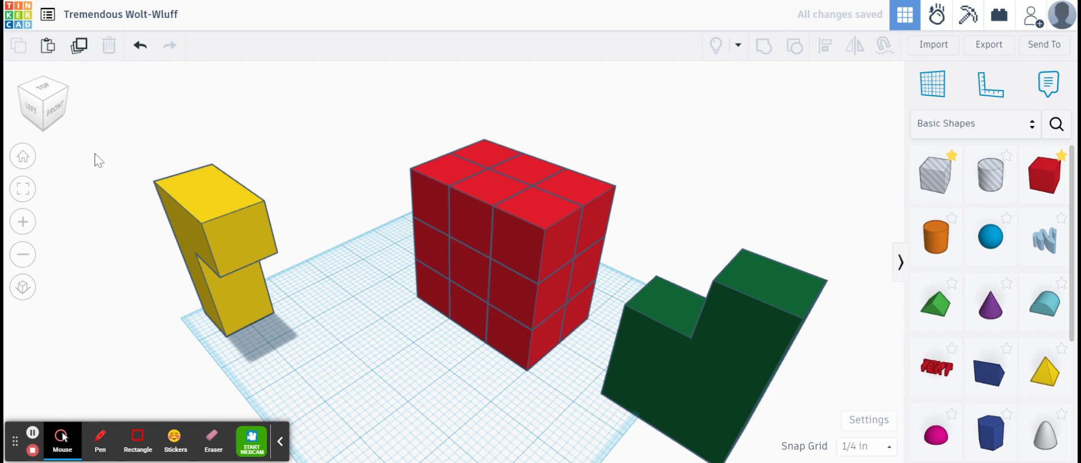
- Select the middle front column, the bottom box beside it and the top box behind it, and move them 6½ inches away
{"action": "left_click", "coordinate": [467, 310]}
{"action": "left_click", "coordinate": [431, 275], "text": "shift"}
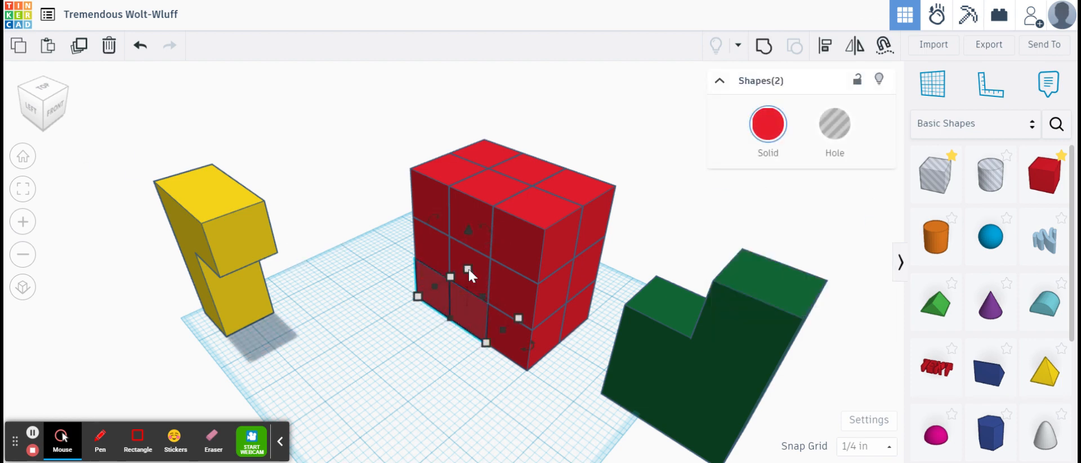
{"action": "left_click", "coordinate": [464, 229], "text": "shift"}
{"action": "left_click", "coordinate": [522, 168], "text": "shift"}
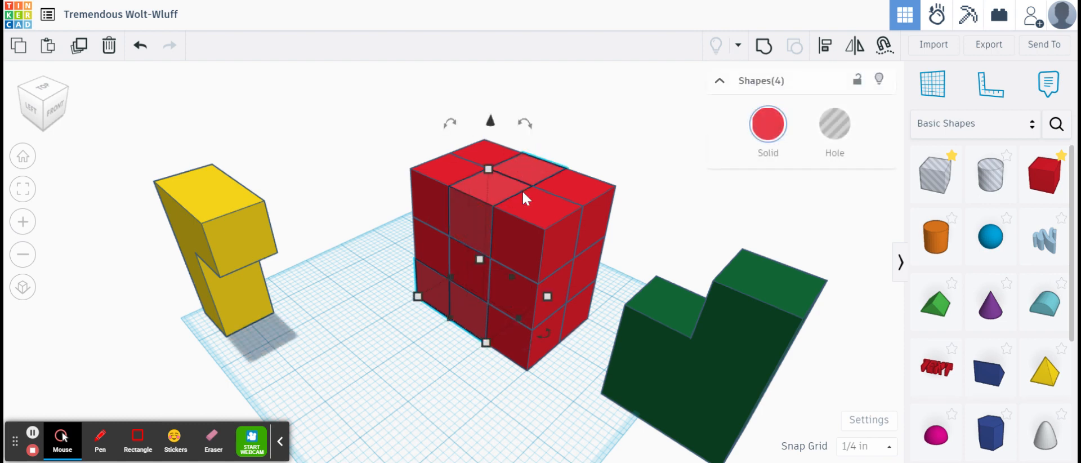
{"action": "left_click_drag", "start_coordinate": [472, 273], "coordinate": [332, 194]}
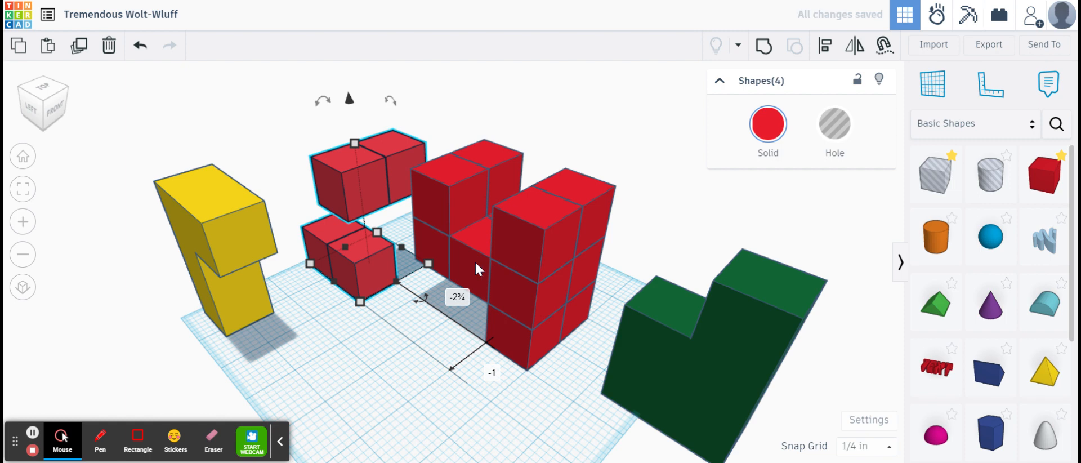
{"action": "key", "text": "ctrl+z"}
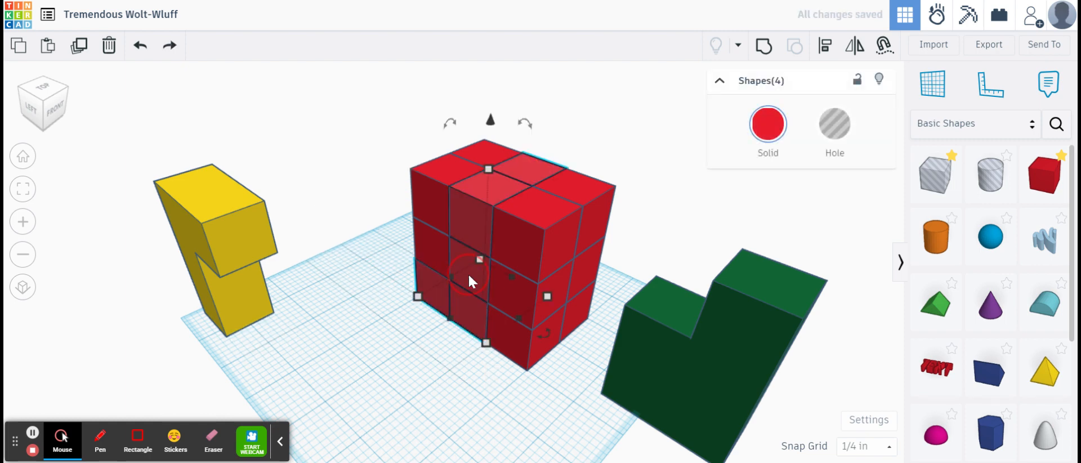
{"action": "left_click_drag", "start_coordinate": [466, 234], "coordinate": [287, 124]}
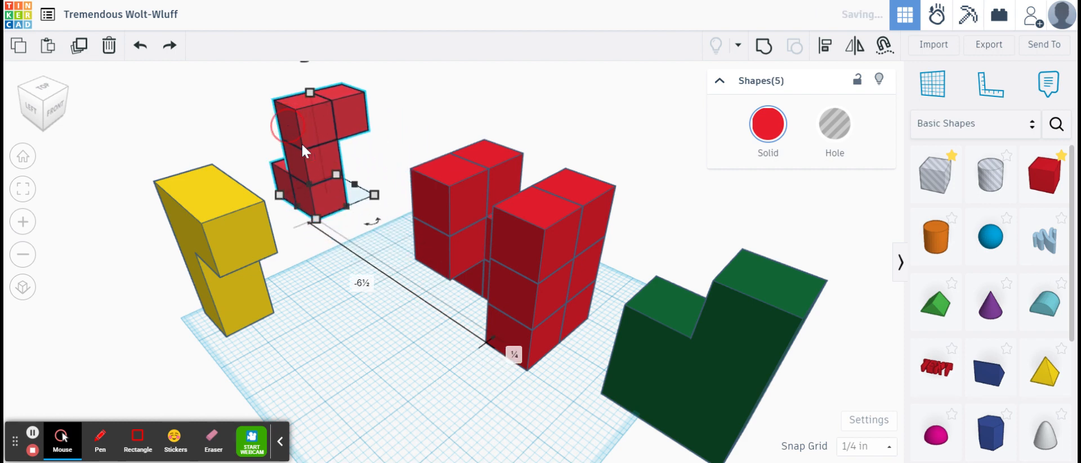
- Group the five separated boxes into one shape and color it blue
{"action": "left_click", "coordinate": [764, 47]}
{"action": "left_click", "coordinate": [767, 128]}
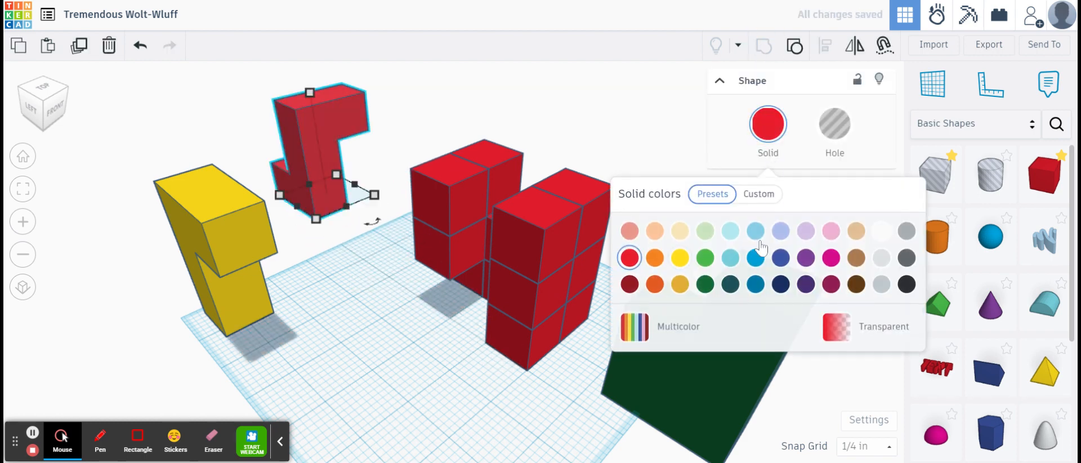
{"action": "left_click", "coordinate": [780, 257]}
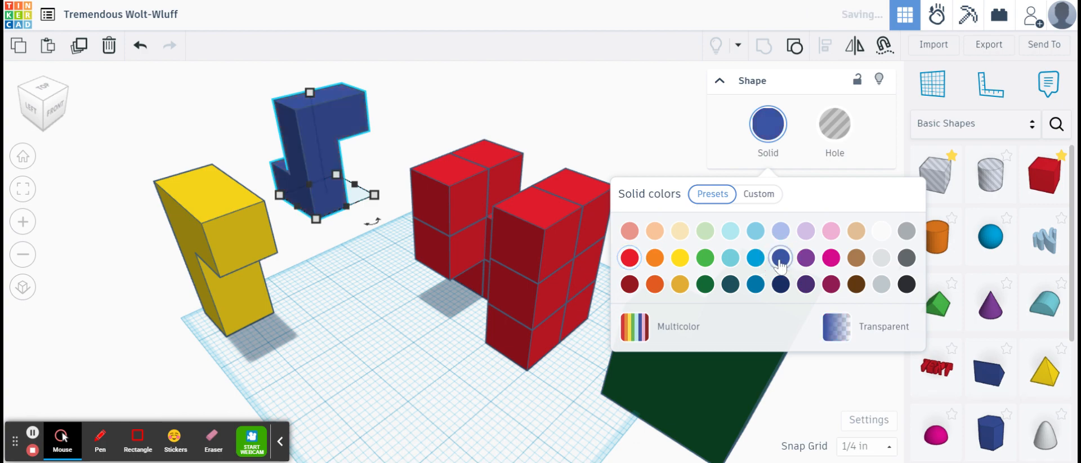
{"action": "left_click", "coordinate": [411, 372]}
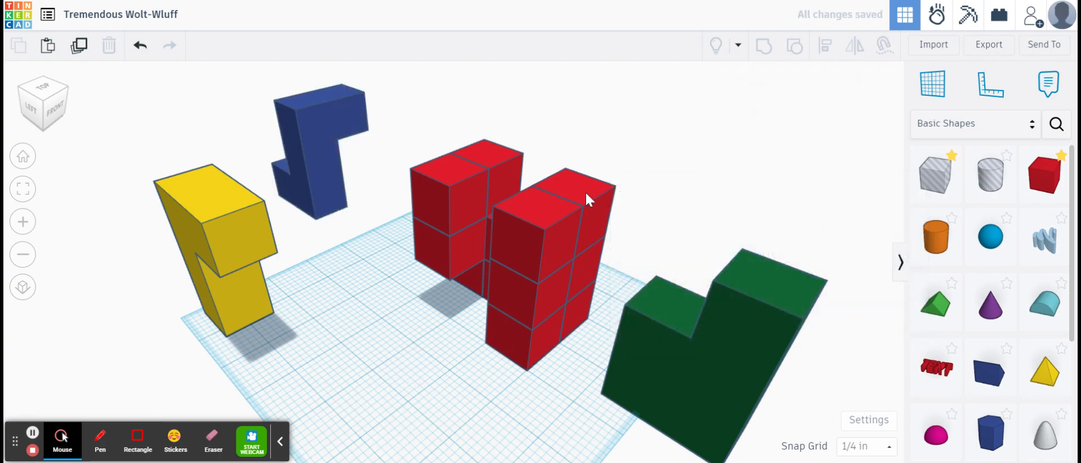
- Select the two adjacent three-box columns on the side facing the green piece, and move all six boxes 3½ by 1¾ inches away
{"action": "left_click_drag", "start_coordinate": [66, 97], "coordinate": [26, 96]}
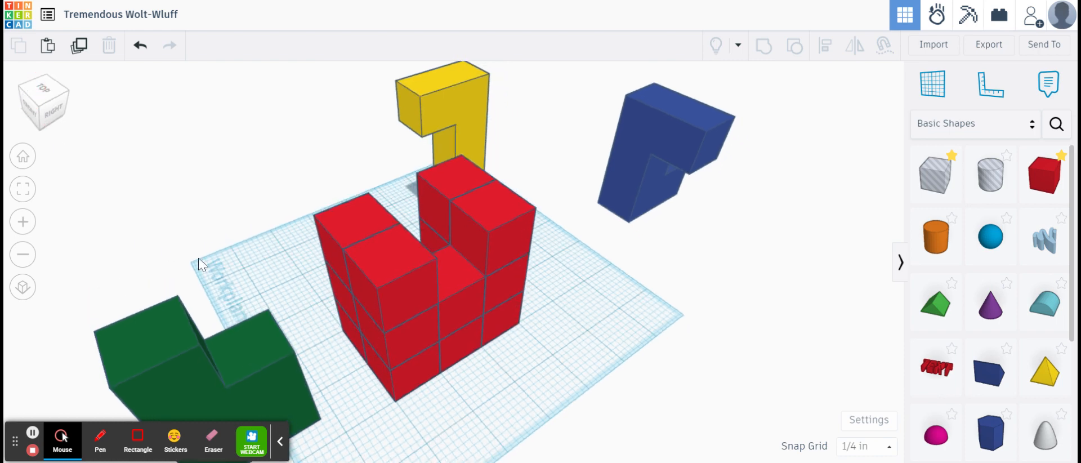
{"action": "left_click", "coordinate": [383, 289]}
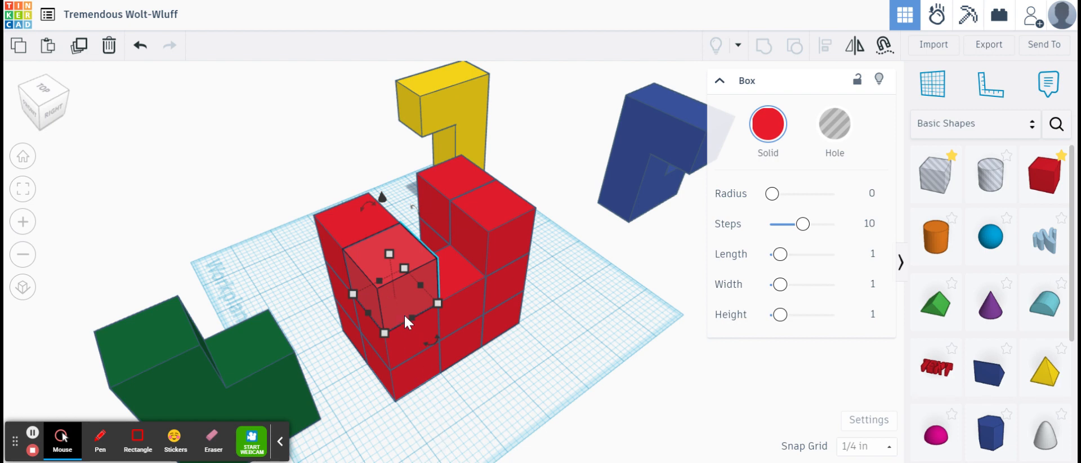
{"action": "left_click", "coordinate": [404, 333], "text": "shift"}
{"action": "left_click", "coordinate": [414, 369], "text": "shift"}
{"action": "left_click", "coordinate": [346, 337], "text": "shift"}
{"action": "left_click", "coordinate": [343, 292], "text": "shift"}
{"action": "left_click", "coordinate": [339, 256], "text": "shift"}
{"action": "left_click", "coordinate": [396, 278]}
{"action": "left_click_drag", "start_coordinate": [396, 278], "coordinate": [190, 207]}
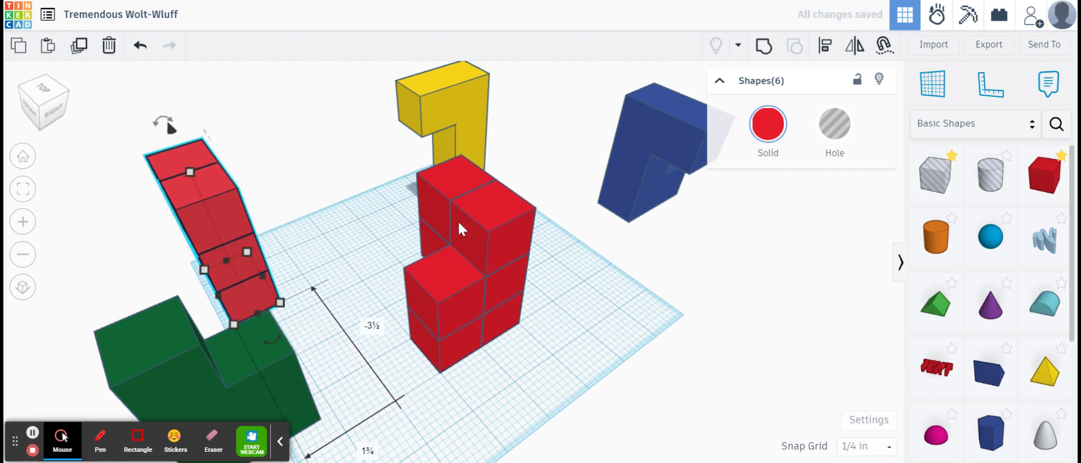
- Group the six separated boxes into one shape and color it magenta
{"action": "left_click", "coordinate": [764, 49]}
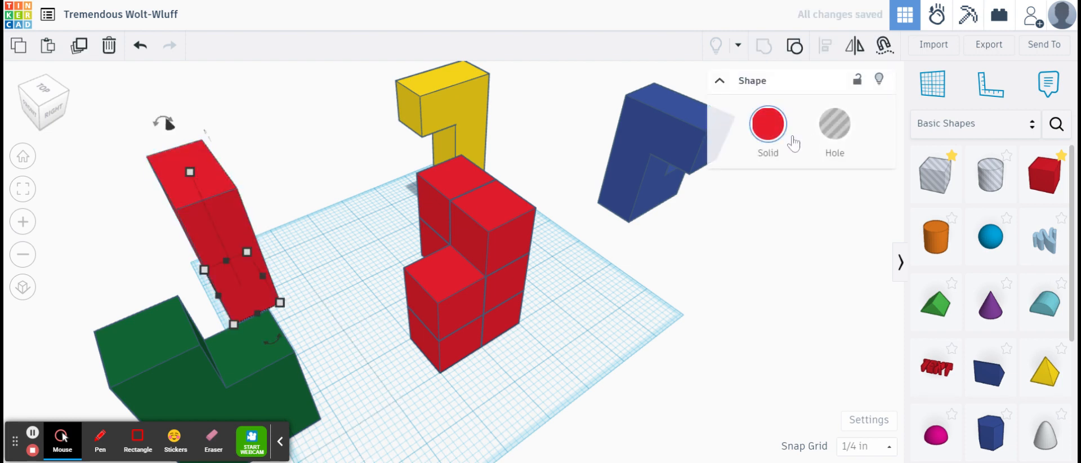
{"action": "left_click", "coordinate": [768, 125]}
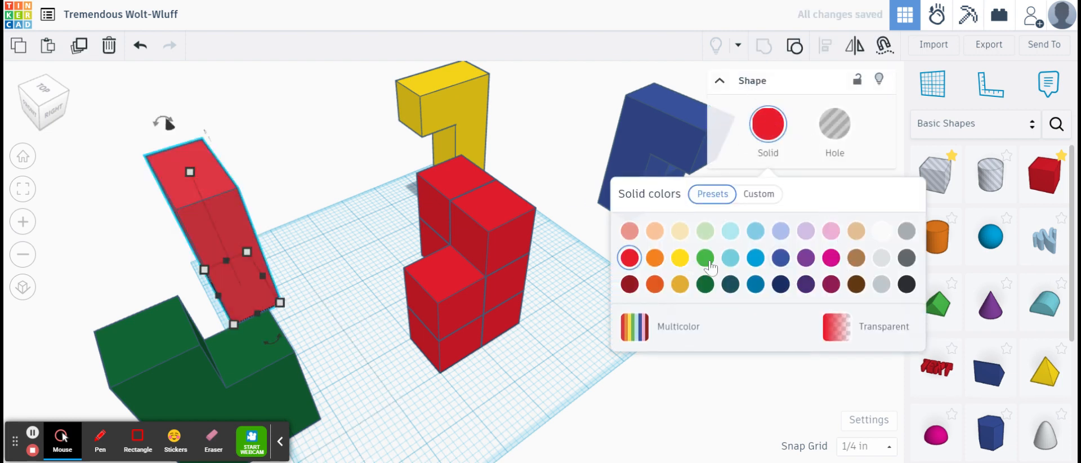
{"action": "left_click", "coordinate": [830, 257]}
{"action": "left_click", "coordinate": [588, 352]}
- Examine the remaining red boxes and the separated pieces from the front, the side and below
{"action": "right_click_drag", "start_coordinate": [662, 355], "coordinate": [522, 374]}
{"action": "left_click", "coordinate": [23, 156]}
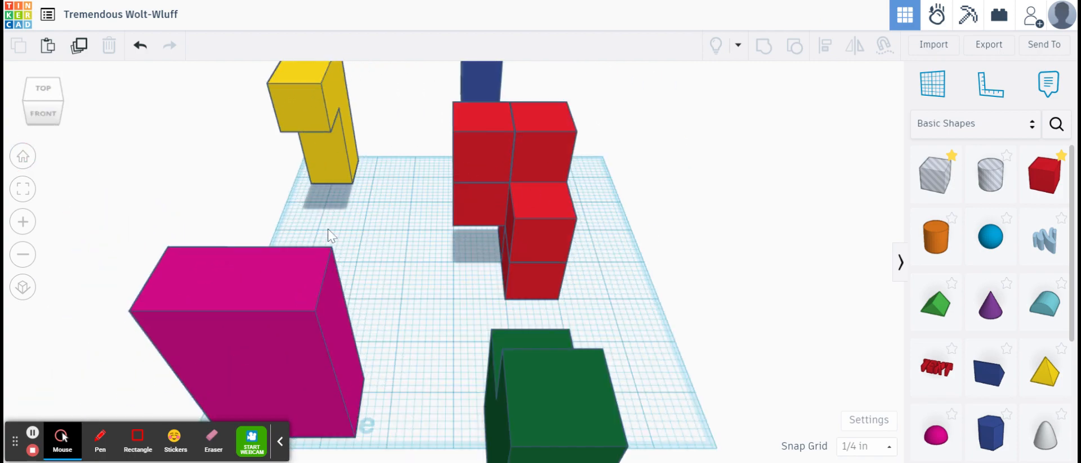
{"action": "left_click", "coordinate": [62, 121]}
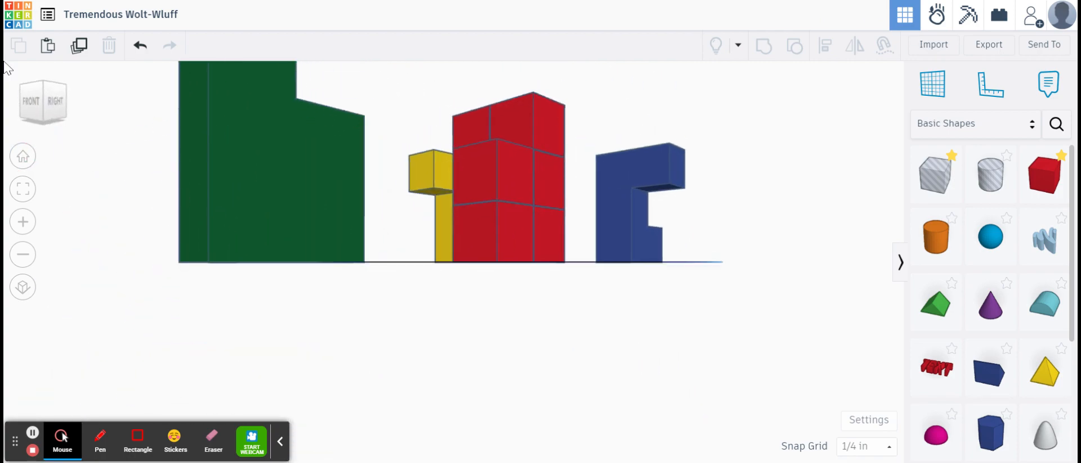
{"action": "left_click", "coordinate": [44, 124]}
{"action": "left_click", "coordinate": [478, 268]}
{"action": "left_click", "coordinate": [38, 178]}
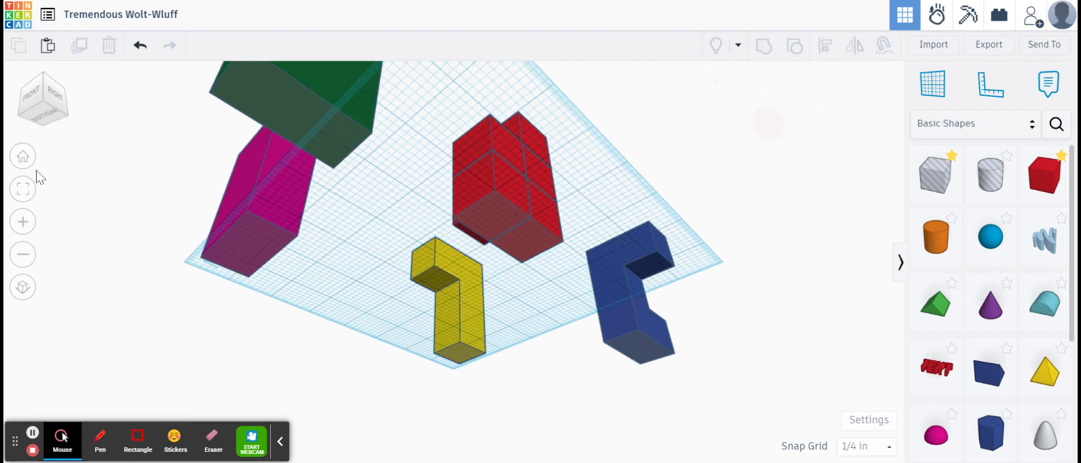
{"action": "left_click", "coordinate": [23, 156]}
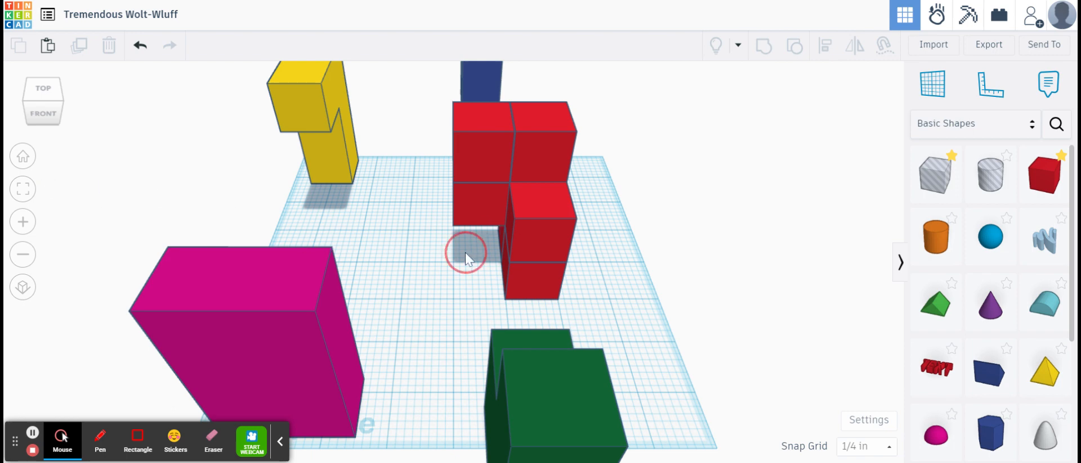
{"action": "middle_click_drag", "start_coordinate": [466, 294], "coordinate": [439, 340]}
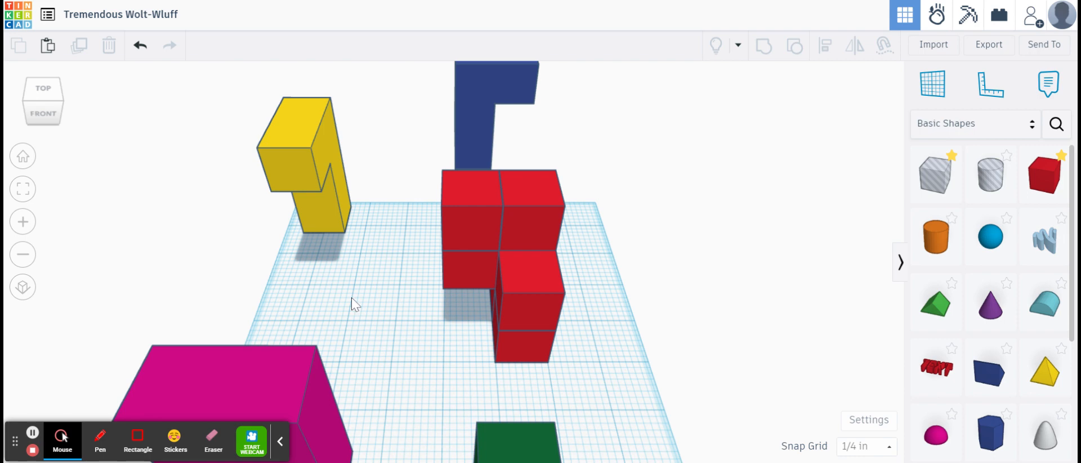
{"action": "left_click", "coordinate": [25, 162]}
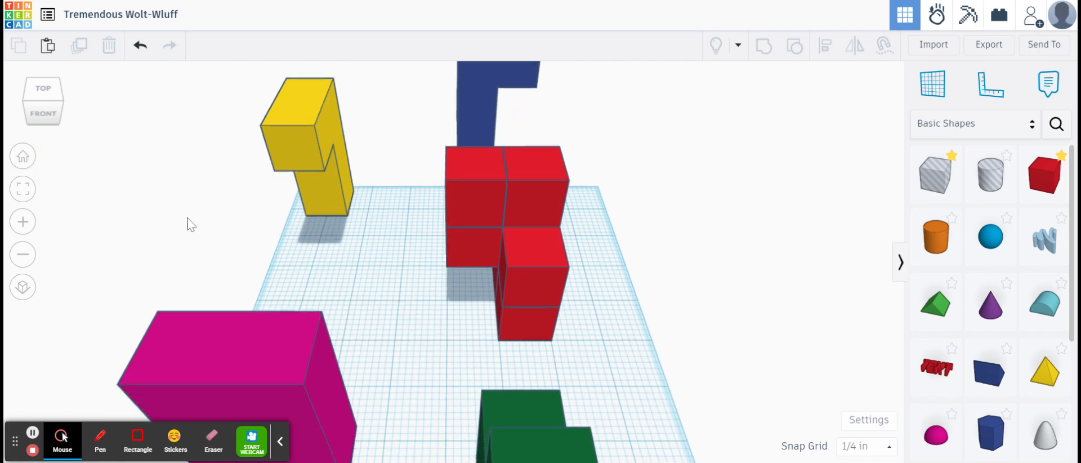
{"action": "left_click", "coordinate": [31, 109]}
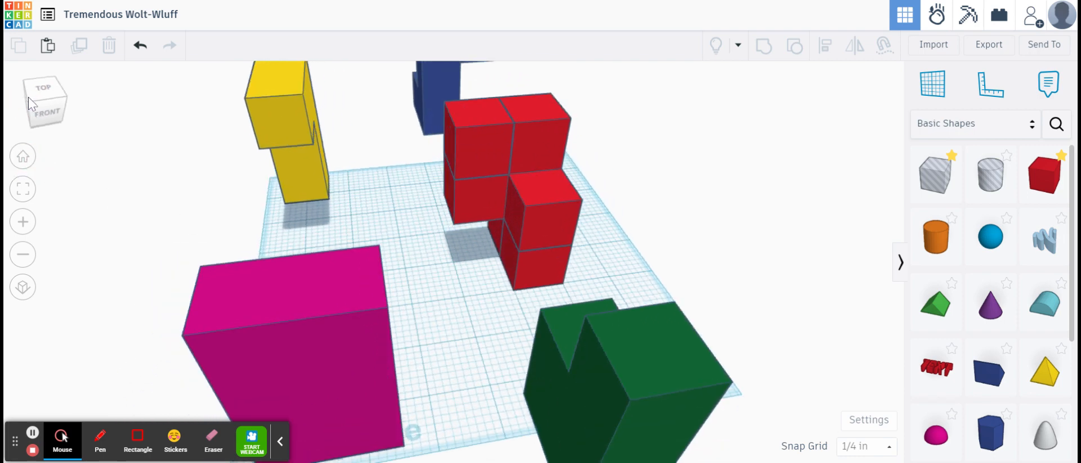
{"action": "scroll", "coordinate": [423, 229], "scroll_direction": "up", "scroll_amount": 6}
{"action": "left_click", "coordinate": [329, 315]}
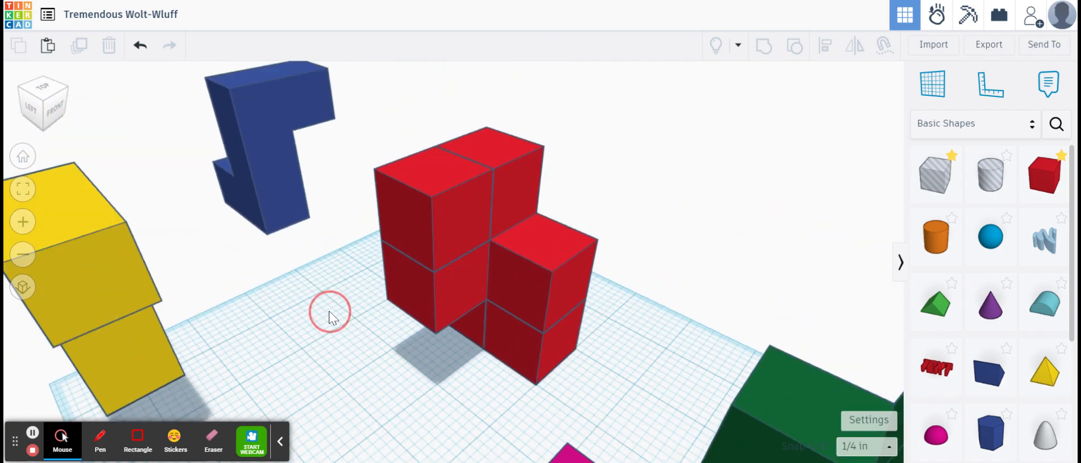
- Select the two-by-two block of upper red boxes, including the hidden rear one, and move it clear of the remaining boxes
{"action": "scroll", "coordinate": [329, 311], "scroll_direction": "down", "scroll_amount": 1}
{"action": "left_click", "coordinate": [495, 193]}
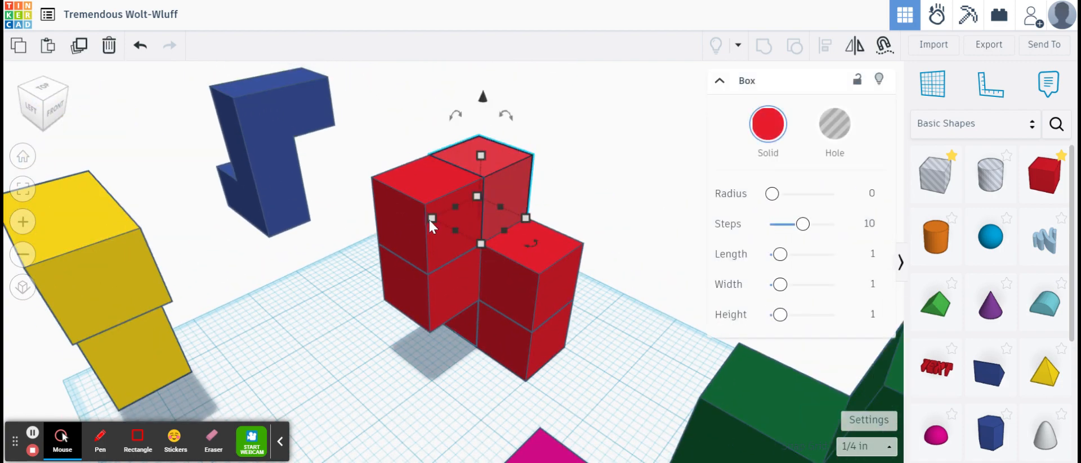
{"action": "left_click", "coordinate": [454, 278], "text": "shift"}
{"action": "left_click", "coordinate": [451, 244], "text": "shift"}
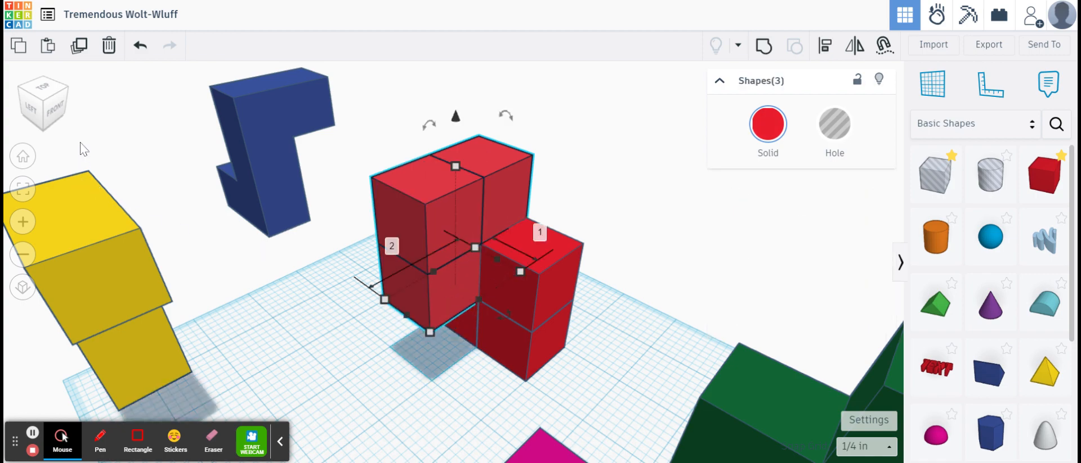
{"action": "left_click_drag", "start_coordinate": [62, 93], "coordinate": [25, 84]}
{"action": "left_click", "coordinate": [508, 274], "text": "shift"}
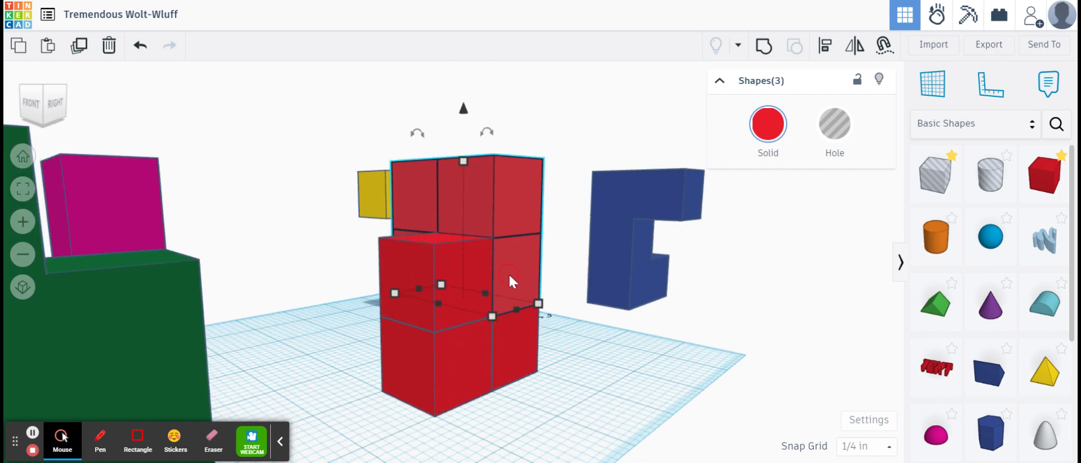
{"action": "left_click_drag", "start_coordinate": [515, 164], "coordinate": [779, 214]}
{"action": "left_click_drag", "start_coordinate": [376, 215], "coordinate": [779, 355]}
- Group the four separated boxes into one shape and color it dark brown
{"action": "scroll", "coordinate": [667, 306], "scroll_direction": "down", "scroll_amount": 4}
{"action": "left_click", "coordinate": [766, 50]}
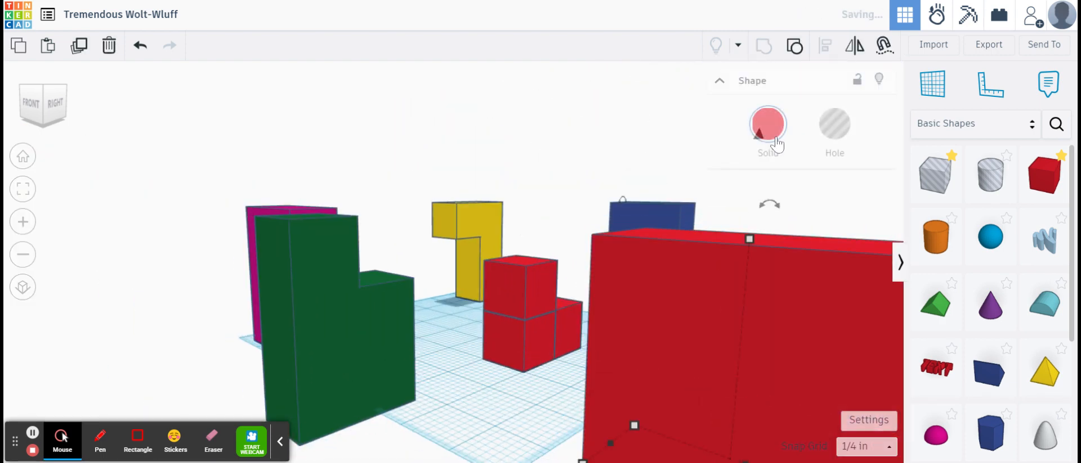
{"action": "left_click", "coordinate": [768, 125]}
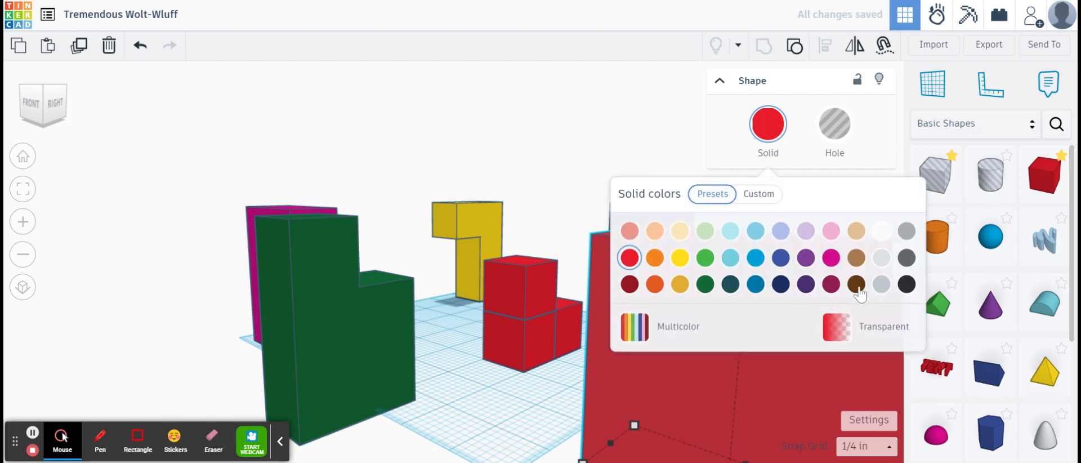
{"action": "left_click", "coordinate": [855, 283]}
{"action": "left_click", "coordinate": [547, 389]}
- Group the three remaining red boxes, including the low one beside the stack, into one shape and color it black
{"action": "scroll", "coordinate": [543, 390], "scroll_direction": "down", "scroll_amount": 2}
{"action": "scroll", "coordinate": [542, 390], "scroll_direction": "down", "scroll_amount": 2}
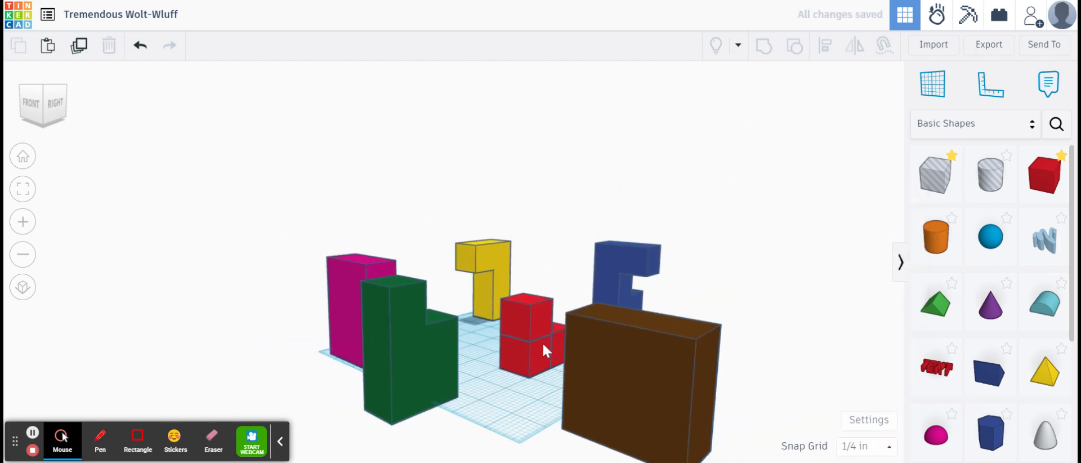
{"action": "left_click", "coordinate": [542, 319]}
{"action": "scroll", "coordinate": [527, 378], "scroll_direction": "up", "scroll_amount": 2}
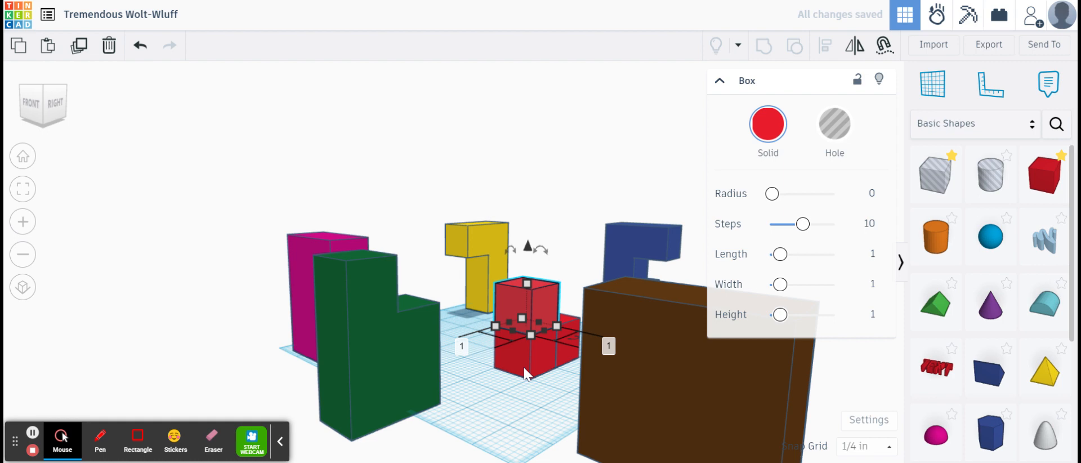
{"action": "left_click", "coordinate": [547, 188]}
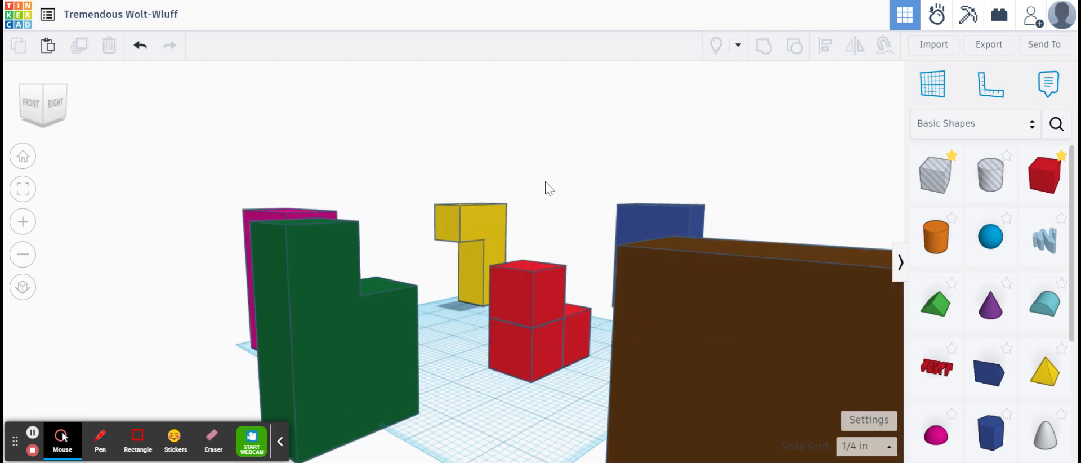
{"action": "left_click", "coordinate": [545, 282]}
{"action": "left_click", "coordinate": [549, 349], "text": "shift"}
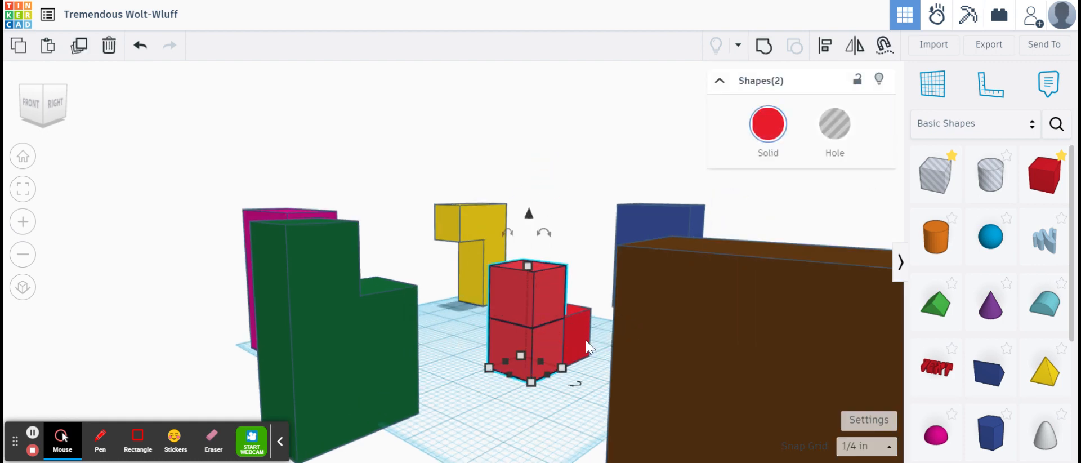
{"action": "left_click_drag", "start_coordinate": [48, 101], "coordinate": [103, 108]}
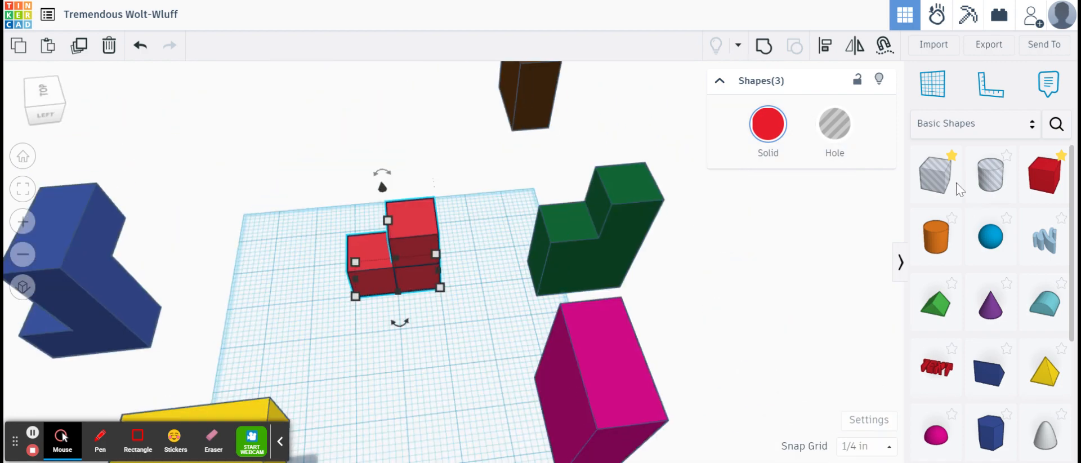
{"action": "left_click", "coordinate": [763, 46]}
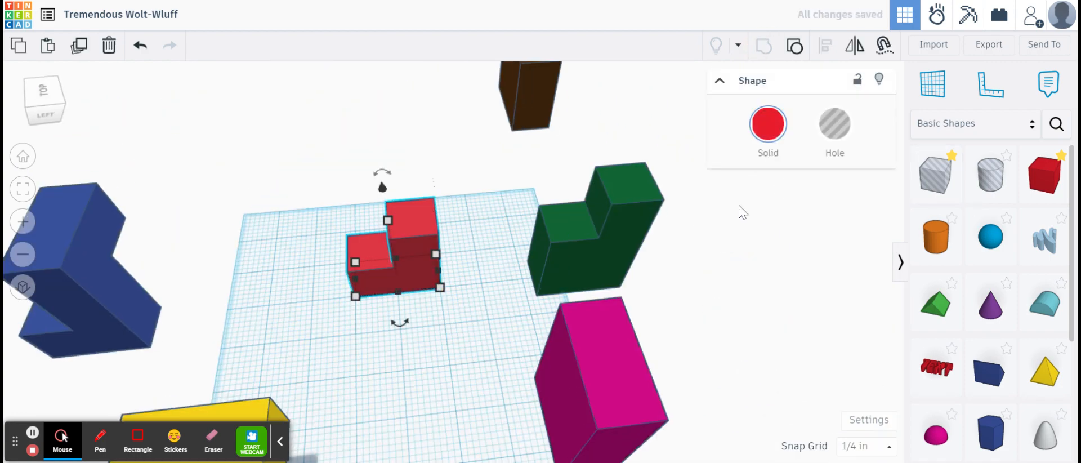
{"action": "left_click", "coordinate": [766, 131]}
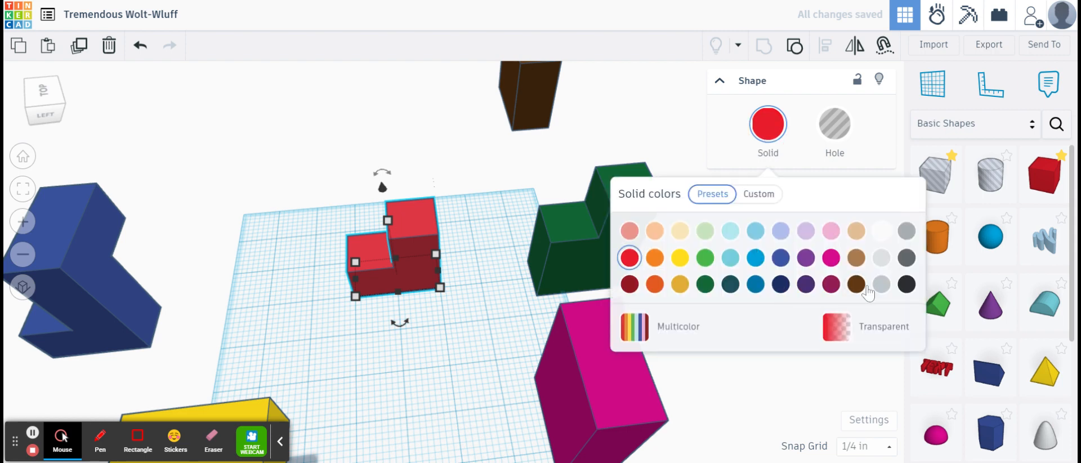
{"action": "left_click", "coordinate": [904, 284]}
- Move the black piece off the workplane and bring the brown piece onto the workplane
{"action": "left_click_drag", "start_coordinate": [418, 227], "coordinate": [289, 113]}
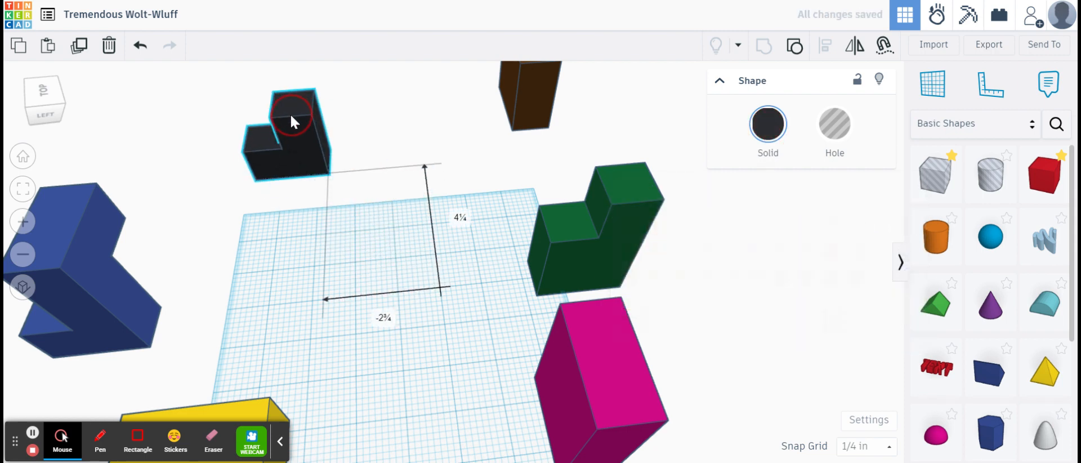
{"action": "left_click", "coordinate": [369, 145]}
{"action": "scroll", "coordinate": [369, 146], "scroll_direction": "down", "scroll_amount": 6}
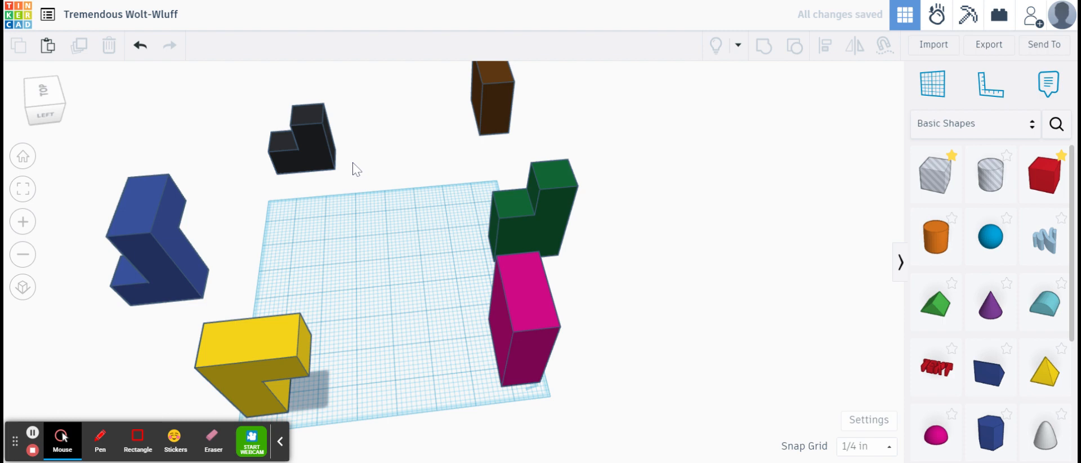
{"action": "right_click_drag", "start_coordinate": [354, 175], "coordinate": [356, 224]}
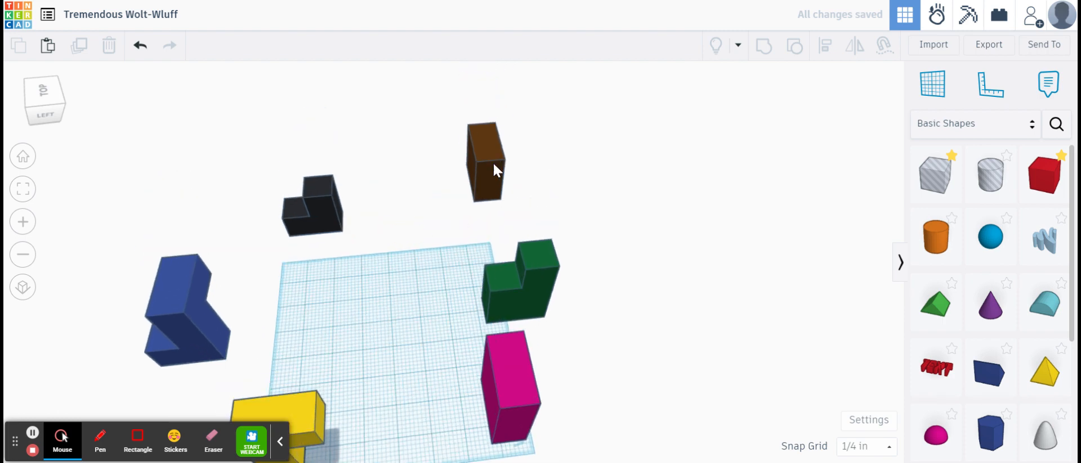
{"action": "left_click_drag", "start_coordinate": [492, 161], "coordinate": [387, 267]}
{"action": "right_click_drag", "start_coordinate": [345, 313], "coordinate": [325, 328]}
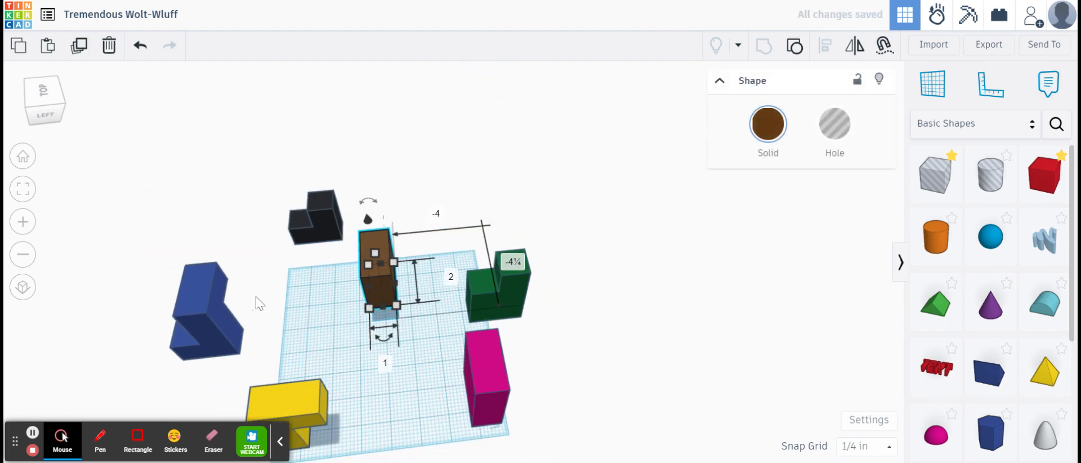
- Select all six puzzle pieces, copy them and paste a second set
{"action": "left_click", "coordinate": [18, 159]}
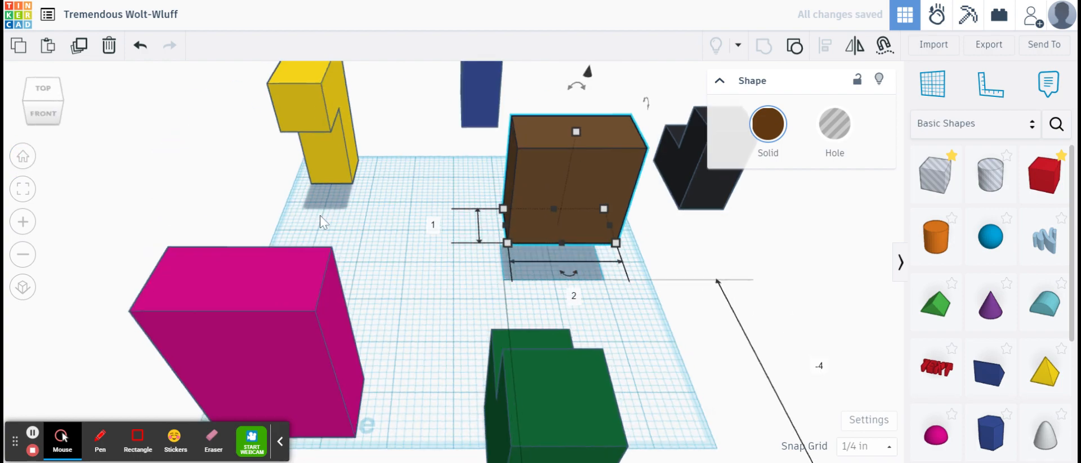
{"action": "right_click_drag", "start_coordinate": [366, 253], "coordinate": [258, 157]}
{"action": "middle_click_drag", "start_coordinate": [305, 150], "coordinate": [299, 190]}
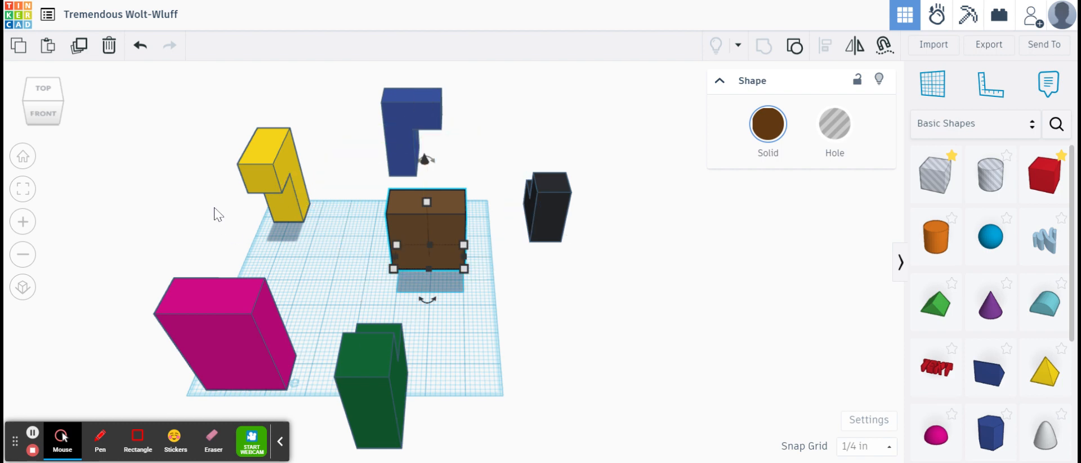
{"action": "left_click_drag", "start_coordinate": [94, 79], "coordinate": [637, 457]}
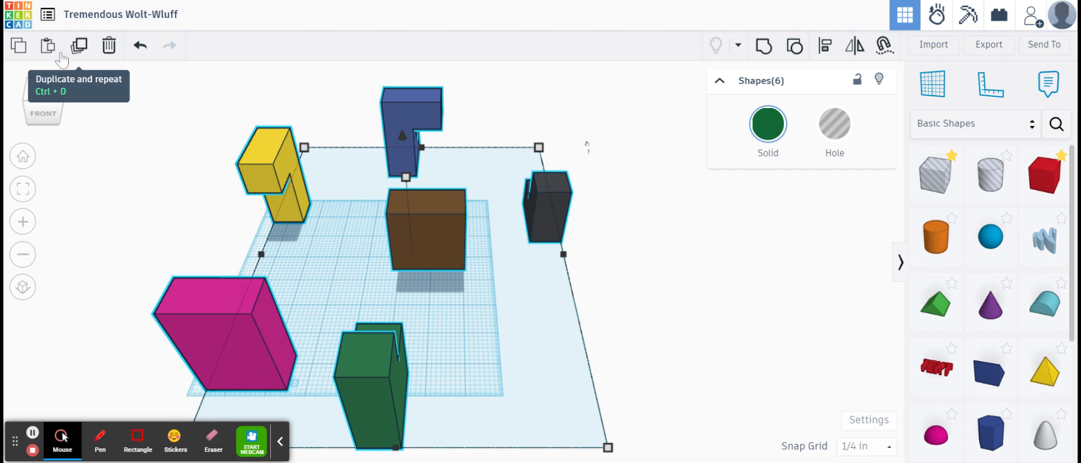
{"action": "left_click", "coordinate": [18, 50]}
{"action": "left_click", "coordinate": [48, 45]}
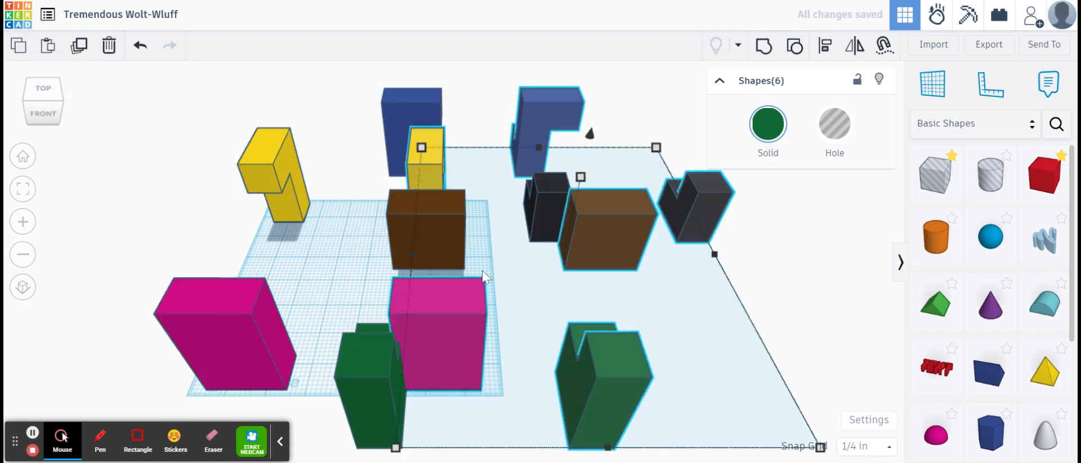
- Move the six pasted pieces off the workplane, clear of the original set
{"action": "left_click_drag", "start_coordinate": [618, 293], "coordinate": [755, 319]}
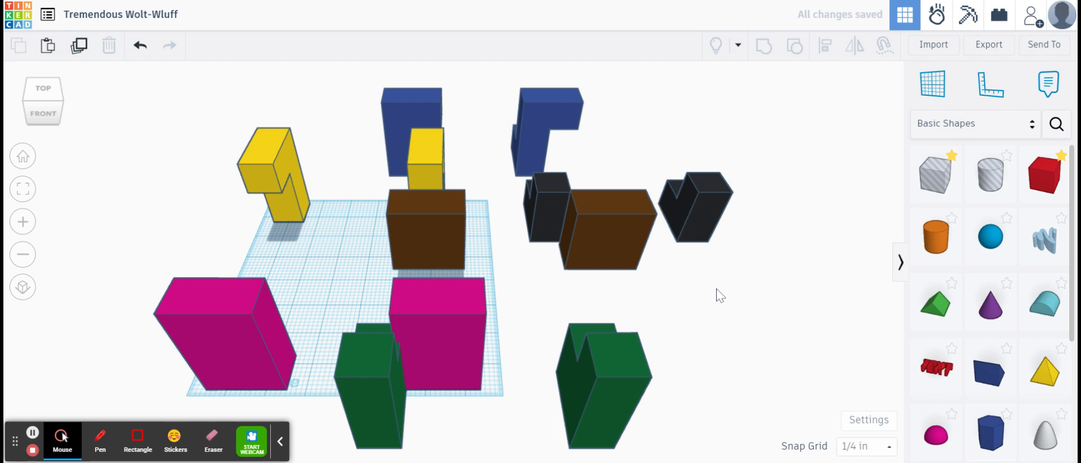
{"action": "key", "text": "ctrl+z"}
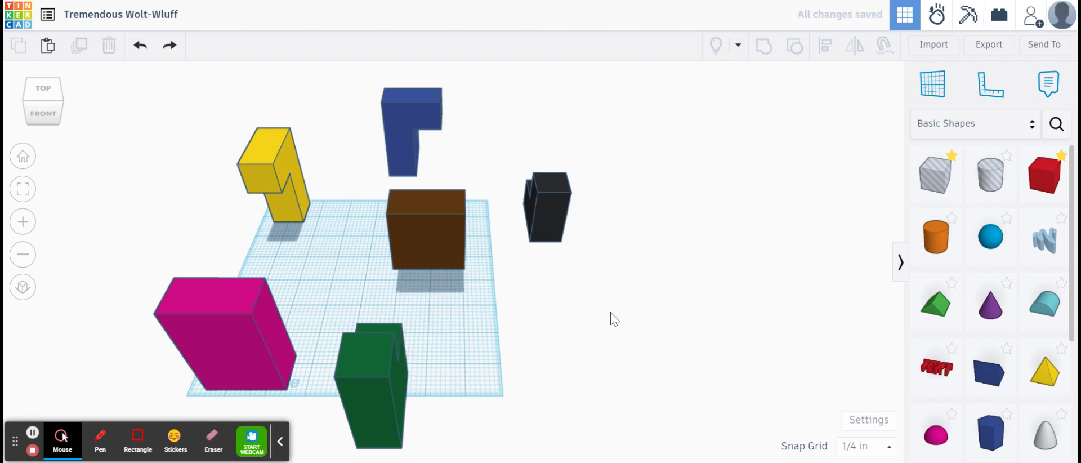
{"action": "key", "text": "ctrl+y"}
{"action": "left_click_drag", "start_coordinate": [606, 394], "coordinate": [900, 366]}
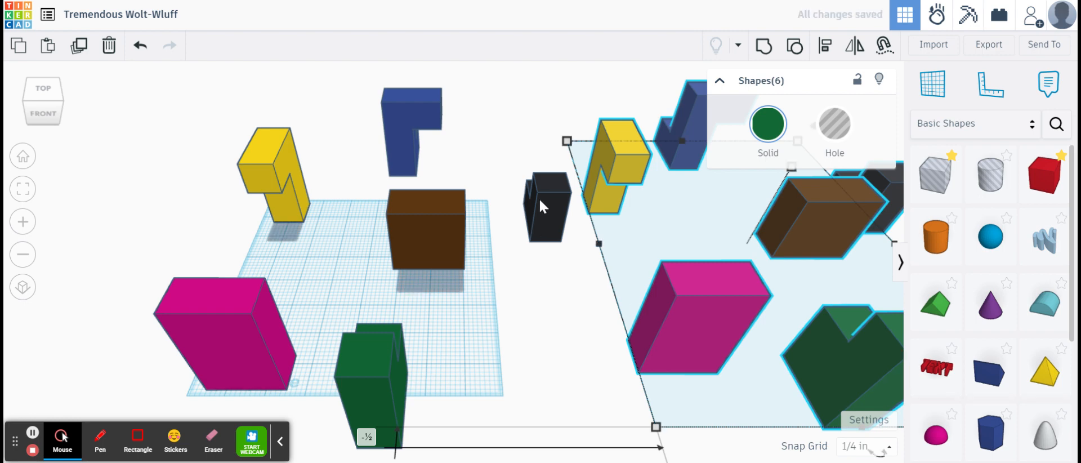
{"action": "left_click", "coordinate": [557, 273]}
- Gather the original black, green, magenta, blue and yellow pieces around the brown piece on the workplane
{"action": "left_click_drag", "start_coordinate": [551, 213], "coordinate": [444, 279]}
{"action": "left_click_drag", "start_coordinate": [386, 363], "coordinate": [400, 243]}
{"action": "left_click_drag", "start_coordinate": [221, 318], "coordinate": [438, 194]}
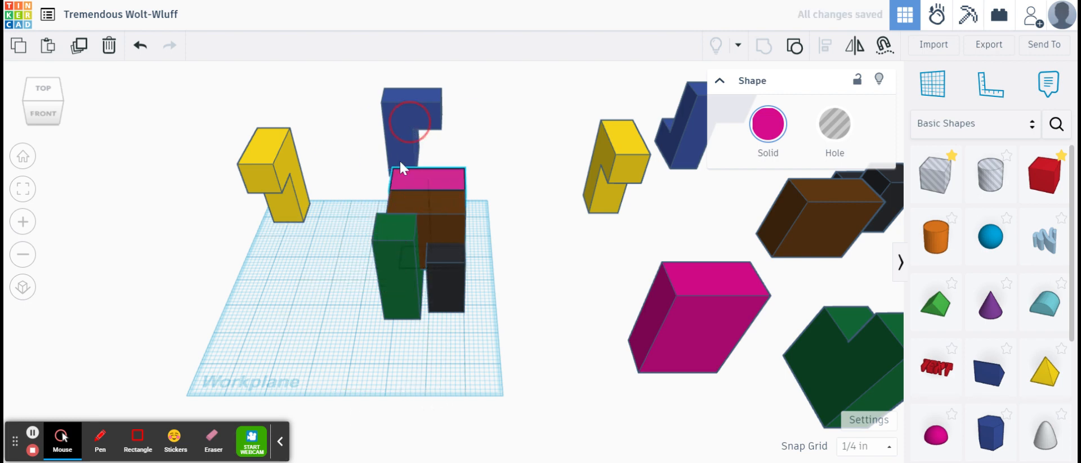
{"action": "left_click_drag", "start_coordinate": [400, 160], "coordinate": [346, 194]}
{"action": "left_click_drag", "start_coordinate": [285, 178], "coordinate": [381, 232]}
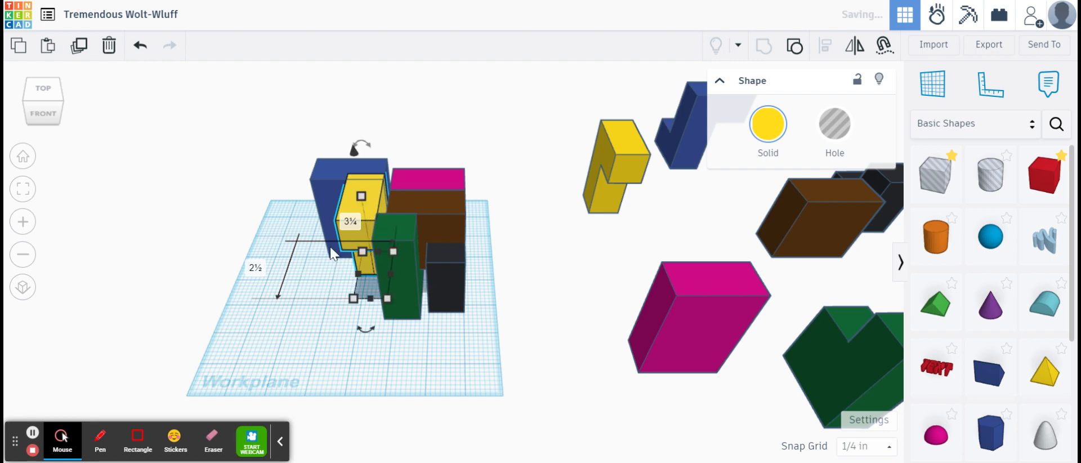
- Move the original blue piece from behind the yellow piece to the front of the assembly
{"action": "scroll", "coordinate": [319, 194], "scroll_direction": "up", "scroll_amount": 2}
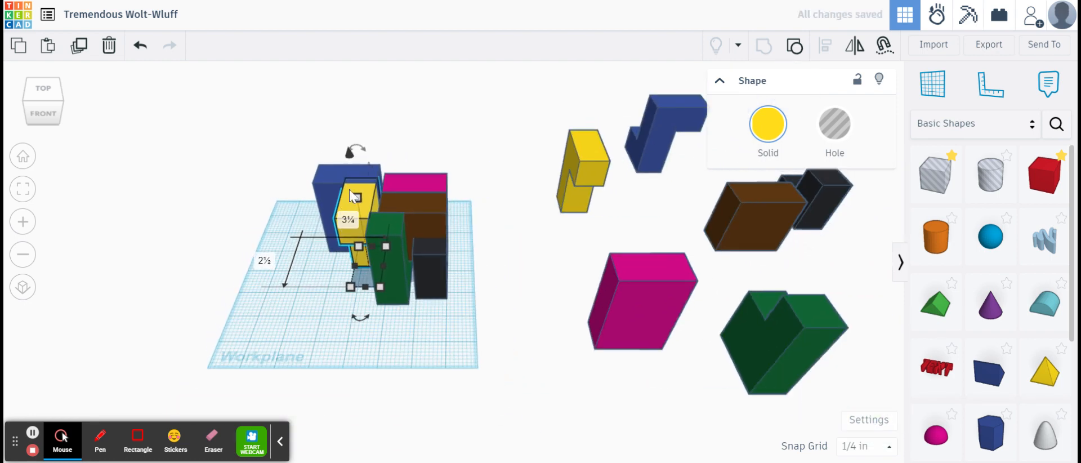
{"action": "scroll", "coordinate": [366, 174], "scroll_direction": "up", "scroll_amount": 2}
{"action": "scroll", "coordinate": [374, 166], "scroll_direction": "up", "scroll_amount": 2}
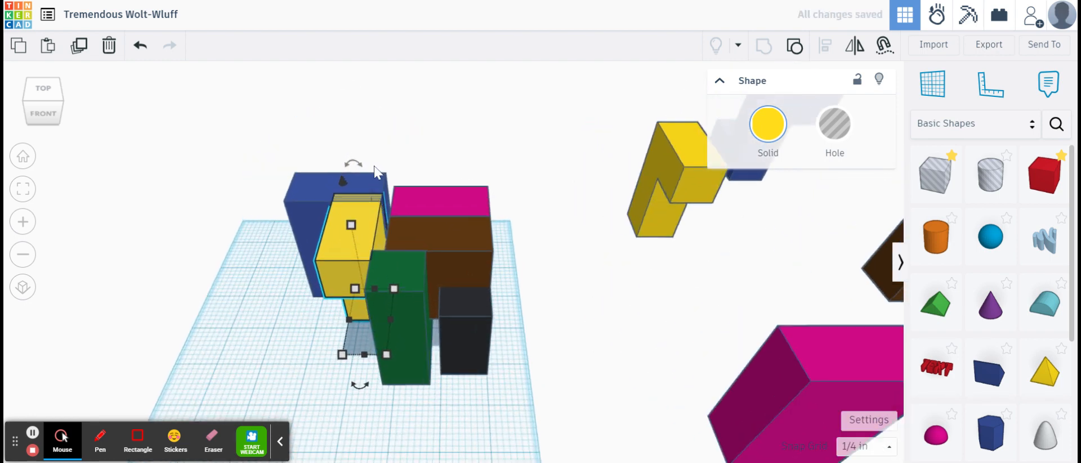
{"action": "left_click", "coordinate": [23, 157]}
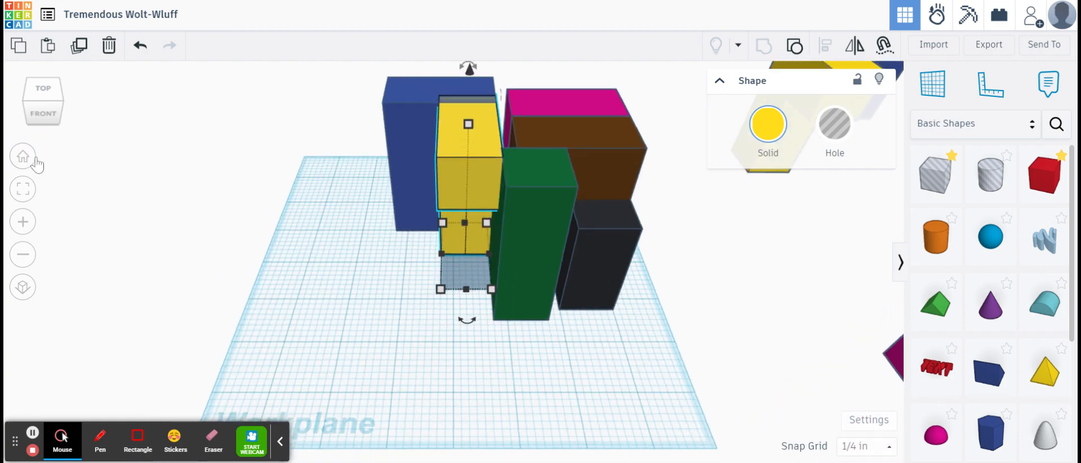
{"action": "left_click", "coordinate": [27, 104]}
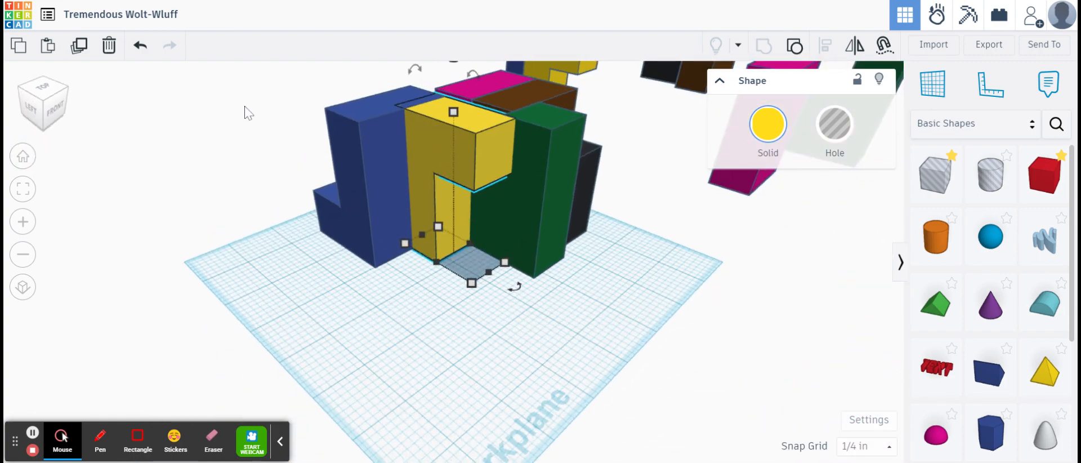
{"action": "left_click_drag", "start_coordinate": [388, 186], "coordinate": [544, 198]}
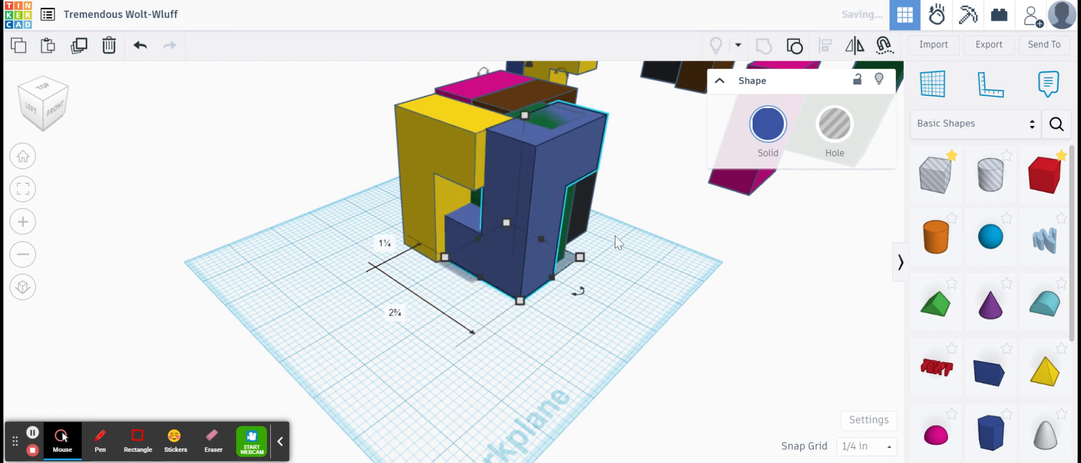
- Fit the blue and yellow pieces flush against the rest of the cube and pull the black piece out beside it
{"action": "right_click_drag", "start_coordinate": [620, 110], "coordinate": [521, 231]}
{"action": "left_click_drag", "start_coordinate": [521, 231], "coordinate": [433, 219]}
{"action": "left_click_drag", "start_coordinate": [410, 255], "coordinate": [408, 251]}
{"action": "left_click", "coordinate": [499, 298]}
{"action": "left_click_drag", "start_coordinate": [500, 292], "coordinate": [480, 291]}
{"action": "left_click_drag", "start_coordinate": [566, 323], "coordinate": [422, 397]}
- Place the black piece at the front corner of the assembled cube, beside the green piece and in front of the brown one
{"action": "right_click_drag", "start_coordinate": [316, 287], "coordinate": [506, 417]}
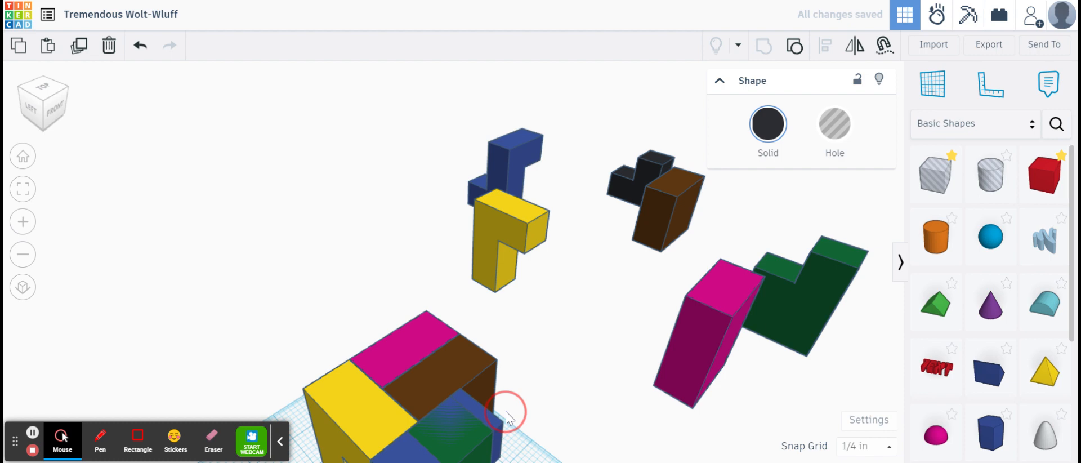
{"action": "left_click", "coordinate": [23, 157]}
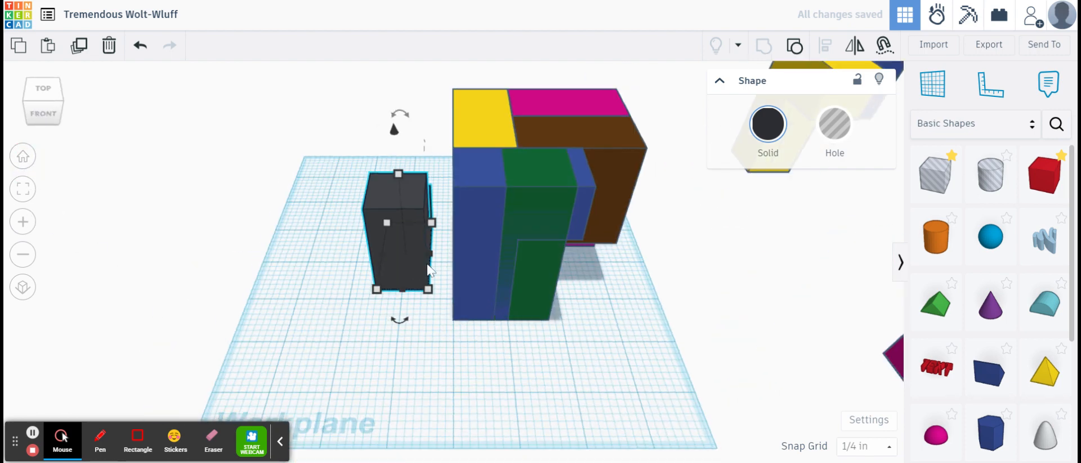
{"action": "right_click_drag", "start_coordinate": [535, 311], "coordinate": [302, 403]}
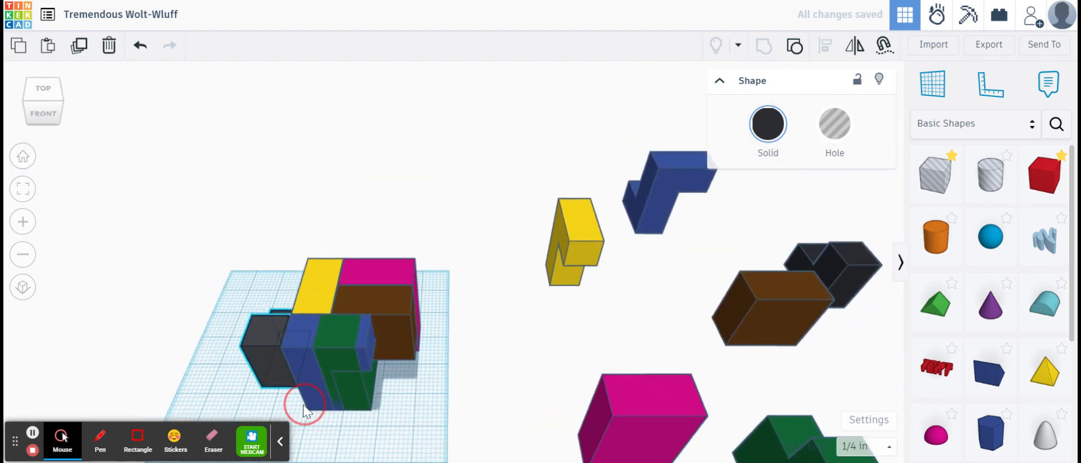
{"action": "left_click_drag", "start_coordinate": [270, 343], "coordinate": [393, 369]}
{"action": "left_click", "coordinate": [408, 221]}
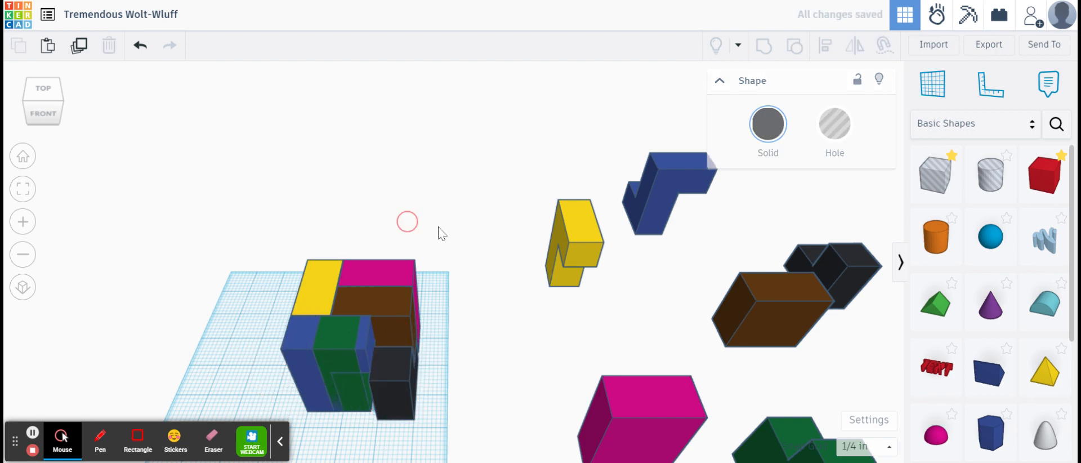
- Select the six loose copies together and move them closer to the assembled cube
{"action": "scroll", "coordinate": [509, 243], "scroll_direction": "down", "scroll_amount": 2}
{"action": "scroll", "coordinate": [759, 387], "scroll_direction": "down", "scroll_amount": 1}
{"action": "left_click", "coordinate": [623, 324]}
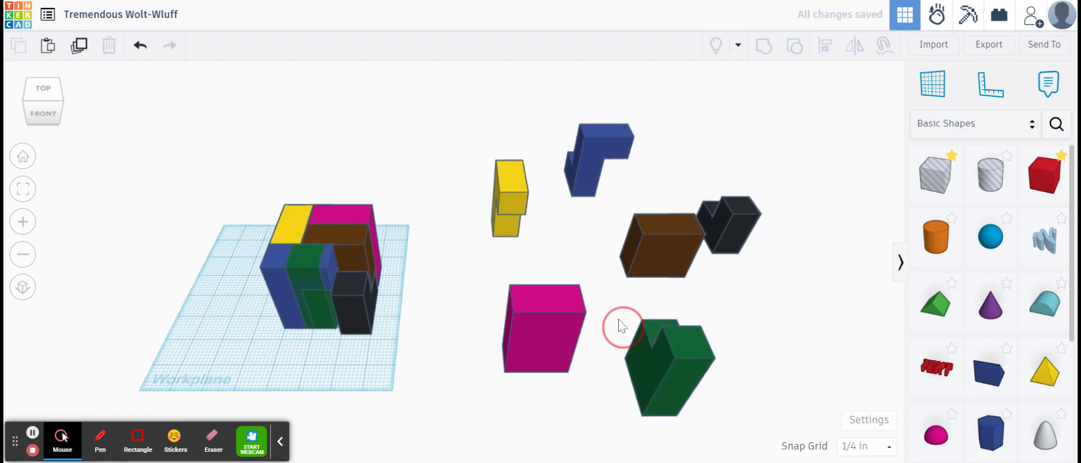
{"action": "left_click_drag", "start_coordinate": [445, 85], "coordinate": [794, 426]}
{"action": "left_click_drag", "start_coordinate": [676, 365], "coordinate": [583, 333]}
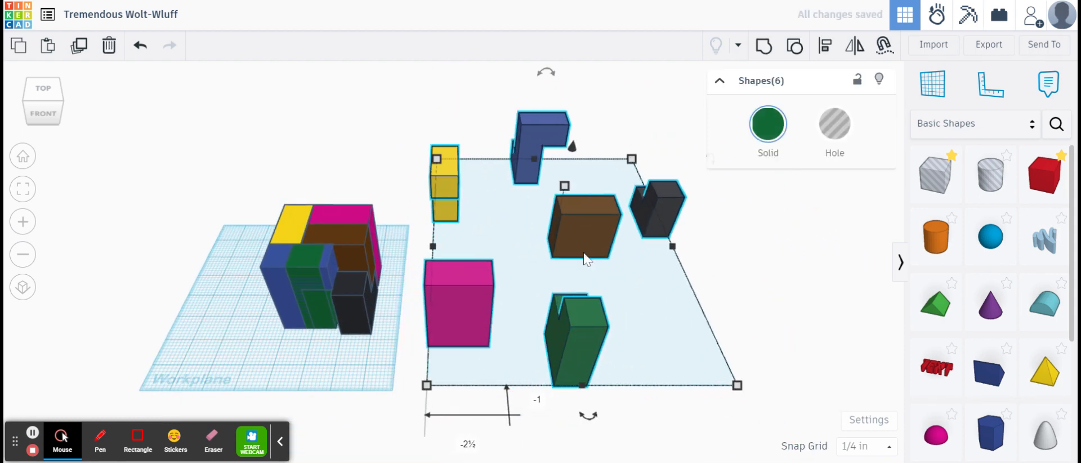
{"action": "left_click", "coordinate": [380, 126]}
- Rotate the loose yellow and blue pieces about their vertical axes so their shapes show from the front
{"action": "left_click", "coordinate": [478, 294]}
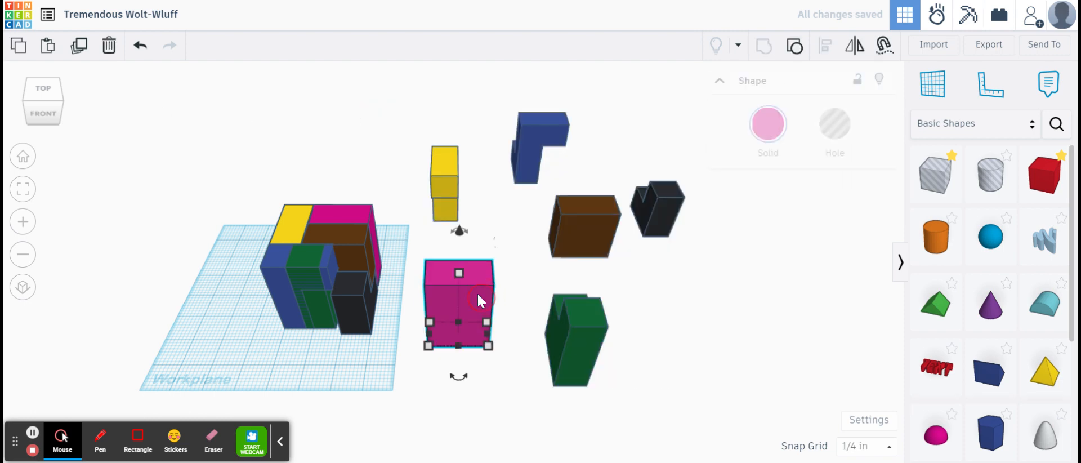
{"action": "left_click", "coordinate": [451, 155]}
{"action": "left_click_drag", "start_coordinate": [453, 123], "coordinate": [382, 99]}
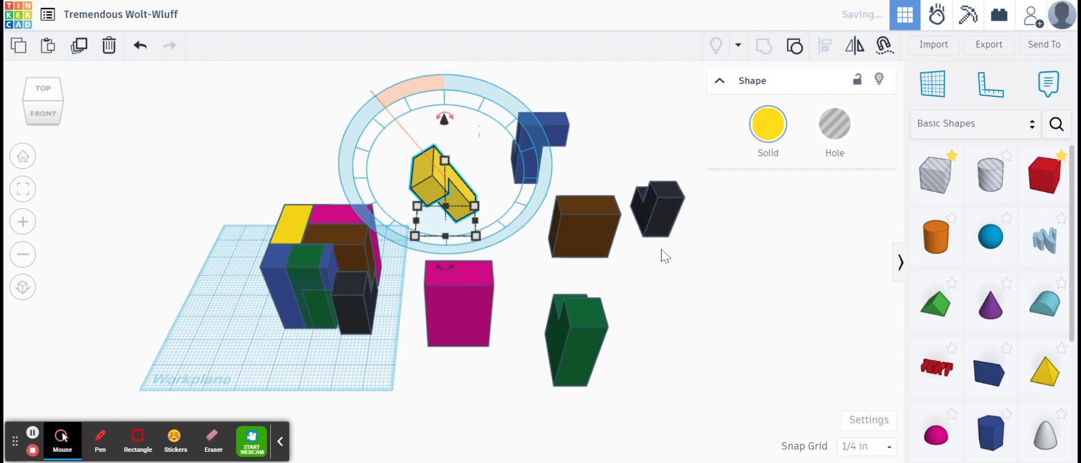
{"action": "left_click", "coordinate": [642, 255]}
{"action": "left_click", "coordinate": [526, 161]}
{"action": "left_click_drag", "start_coordinate": [540, 215], "coordinate": [595, 217]}
{"action": "left_click", "coordinate": [683, 289]}
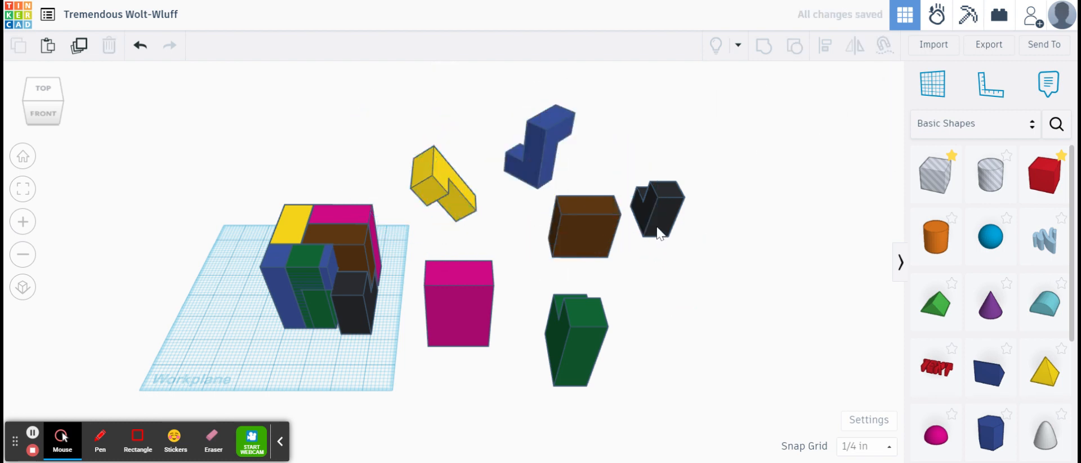
- Rotate the loose green and black pieces about their vertical axes so their stepped sides face forward, bringing the black one nearer
{"action": "left_click", "coordinate": [592, 337]}
{"action": "left_click_drag", "start_coordinate": [574, 415], "coordinate": [669, 391]}
{"action": "left_click", "coordinate": [720, 342]}
{"action": "left_click", "coordinate": [646, 211]}
{"action": "left_click_drag", "start_coordinate": [647, 212], "coordinate": [654, 291]}
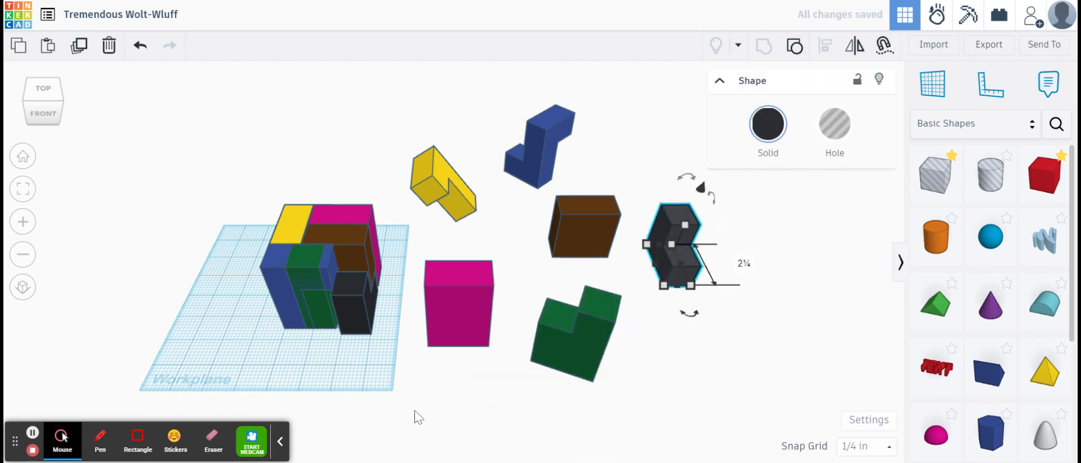
{"action": "key", "text": "ctrl+z"}
{"action": "mouse_move", "coordinate": [670, 278]}
{"action": "left_mouse_down"}
{"action": "mouse_move", "coordinate": [735, 256]}
{"action": "mouse_move", "coordinate": [660, 218]}
{"action": "mouse_move", "coordinate": [686, 271]}
{"action": "left_mouse_up"}
{"action": "left_click", "coordinate": [539, 254]}
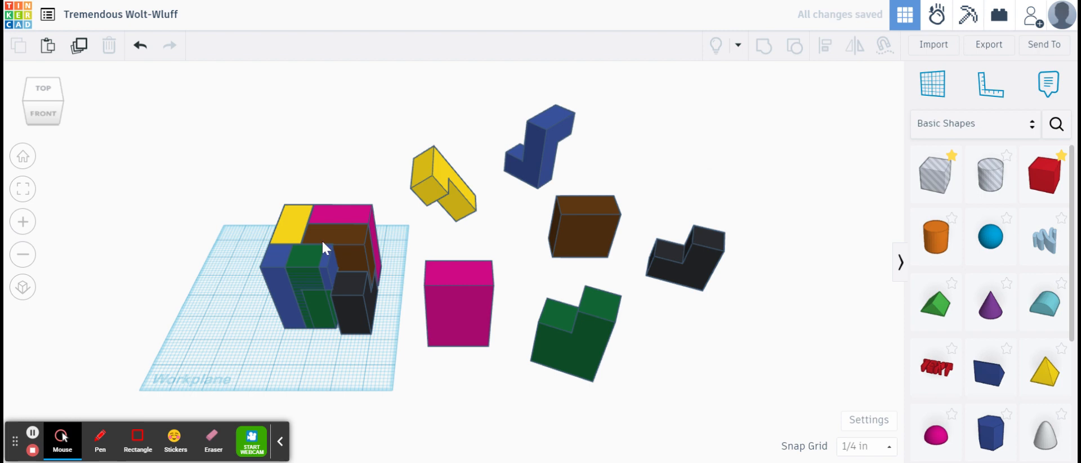